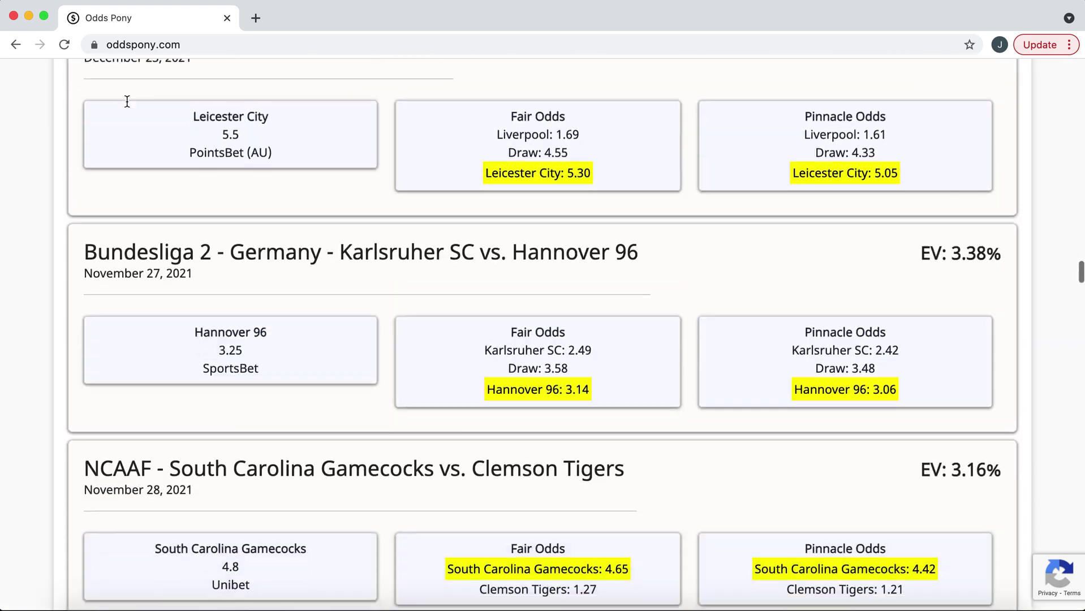
# Step: Examine the EV and Pinnacle odds listed for the Southern Mississippi Golden Eagles vs. Florida International Panthers game
pyautogui.scroll(15, 127, 106)
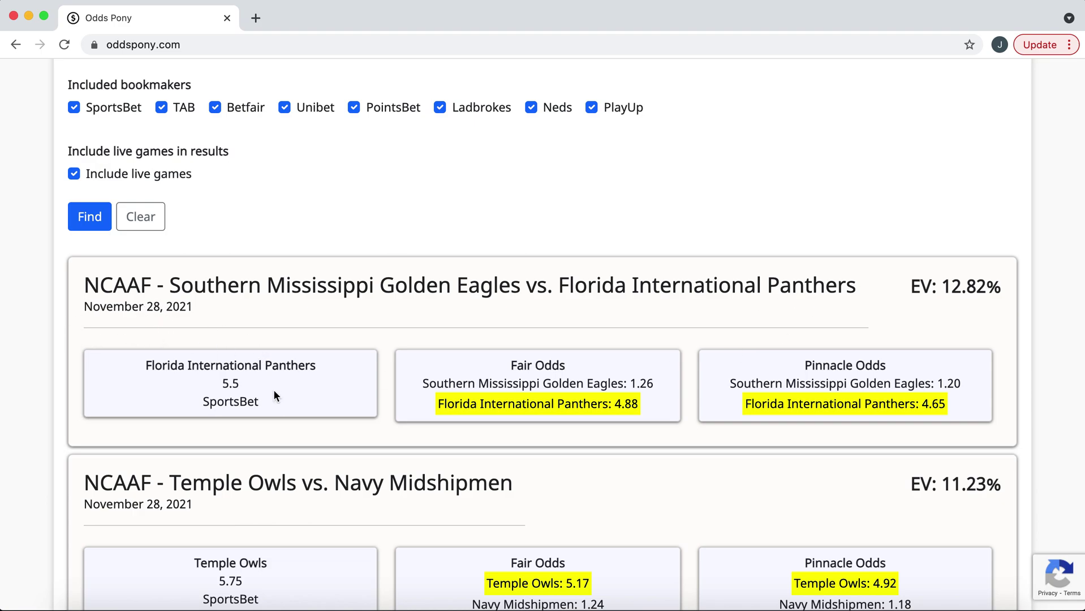
pyautogui.moveTo(909, 290); pyautogui.dragTo(1008, 286)
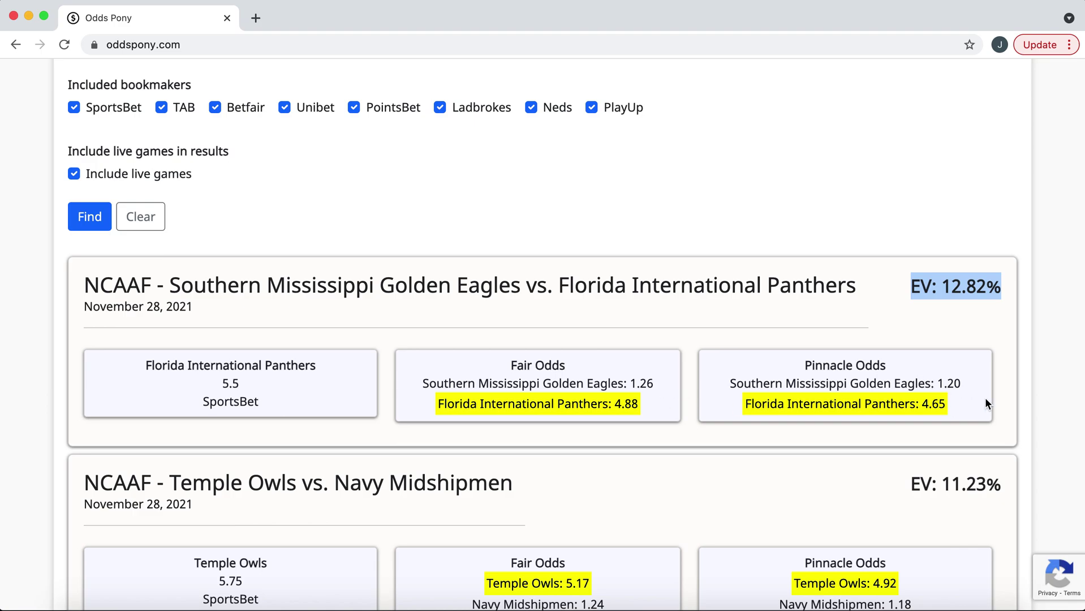
pyautogui.moveTo(803, 368); pyautogui.dragTo(730, 382)
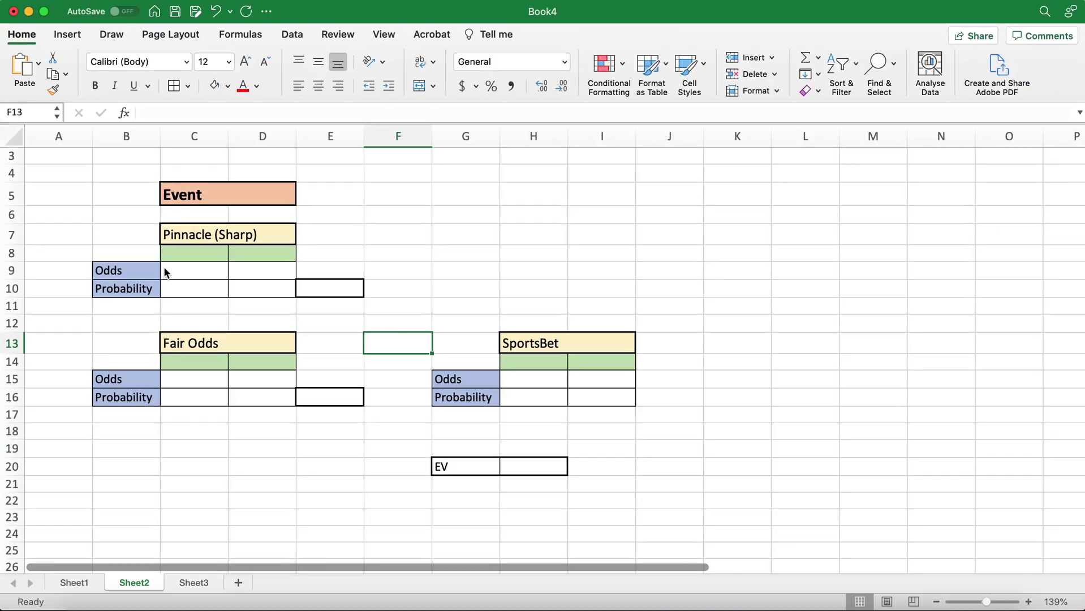
# Step: Switch to the Excel workbook and label the Pinnacle table's two team columns SMGE in C8 and FIP in D8
pyautogui.click(189, 255)
pyautogui.write('SMGE')
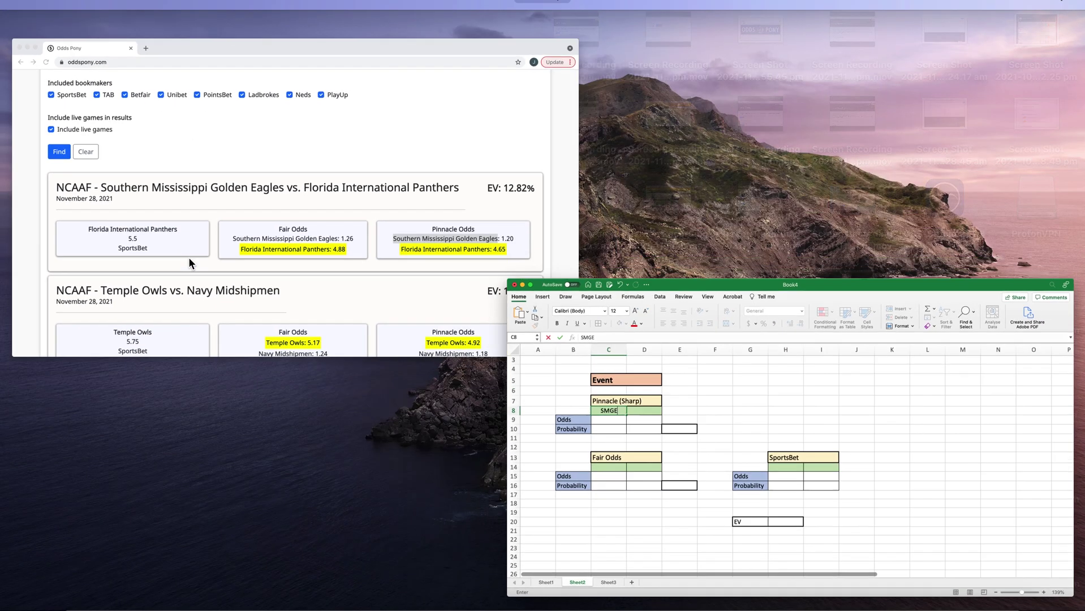
pyautogui.click(189, 257)
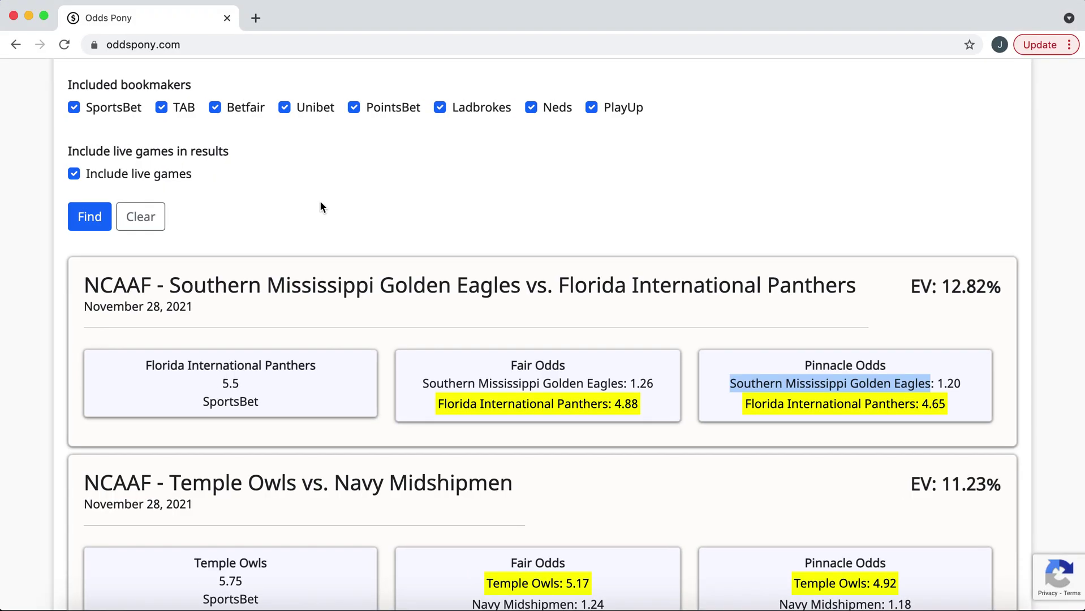
pyautogui.click(358, 339)
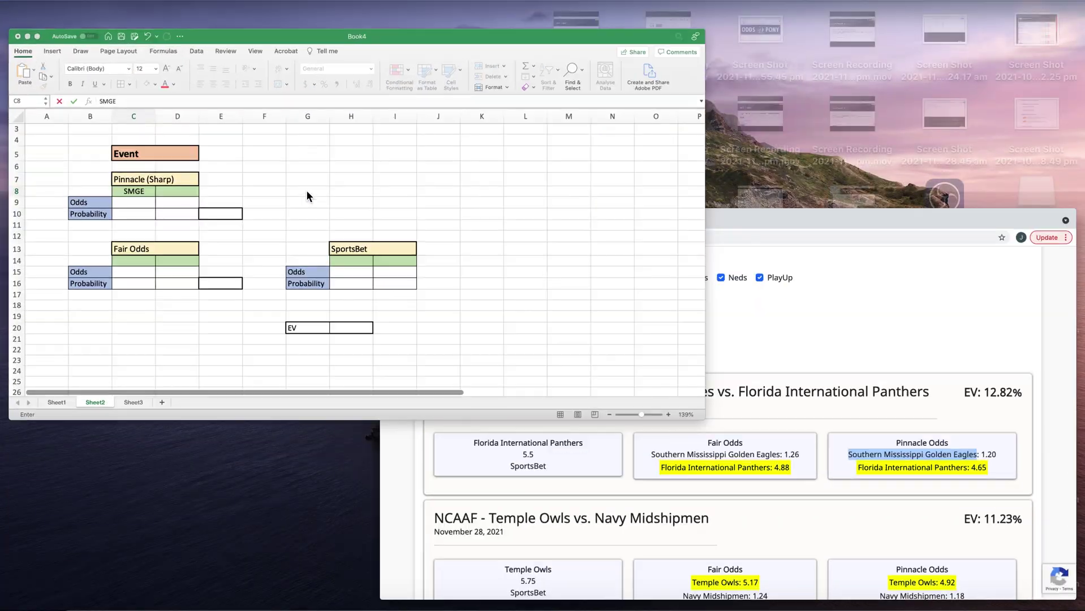
pyautogui.click(276, 250)
pyautogui.write('FIP')
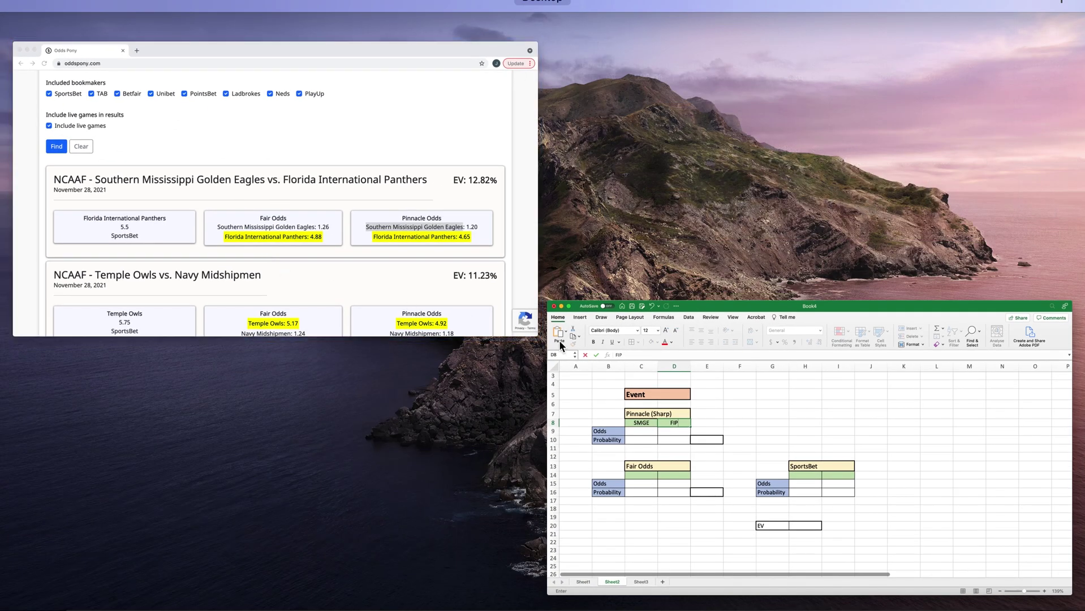
# Step: Fill the Pinnacle odds row with 1.20 for SMGE and the Panthers' 4.65 copied from the Odds Pony page for FIP
pyautogui.click(526, 322)
pyautogui.click(958, 400)
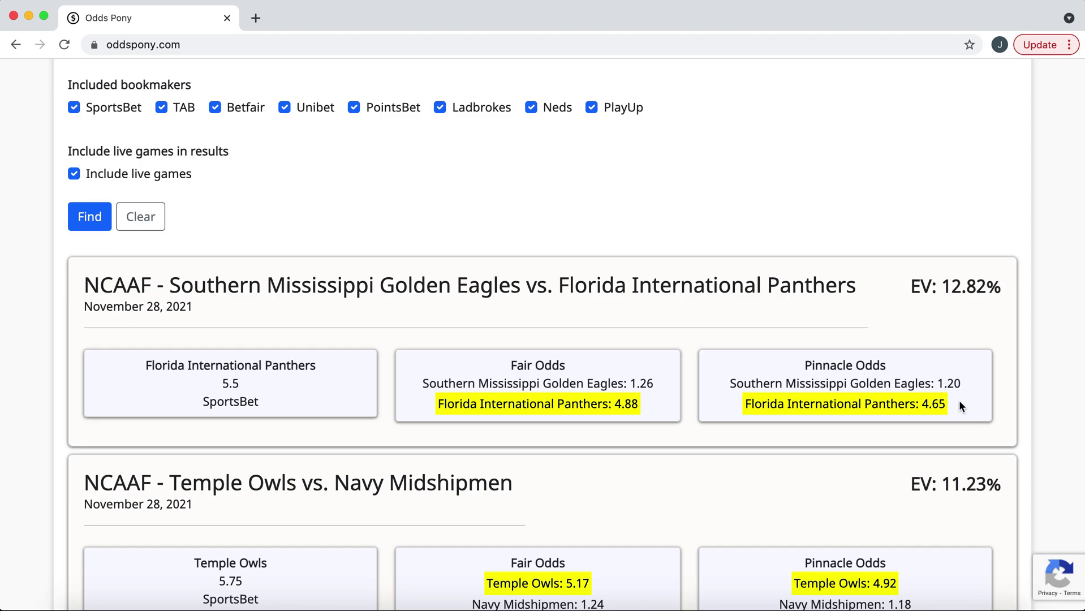
pyautogui.moveTo(948, 404); pyautogui.dragTo(925, 404)
pyautogui.press('super+c')
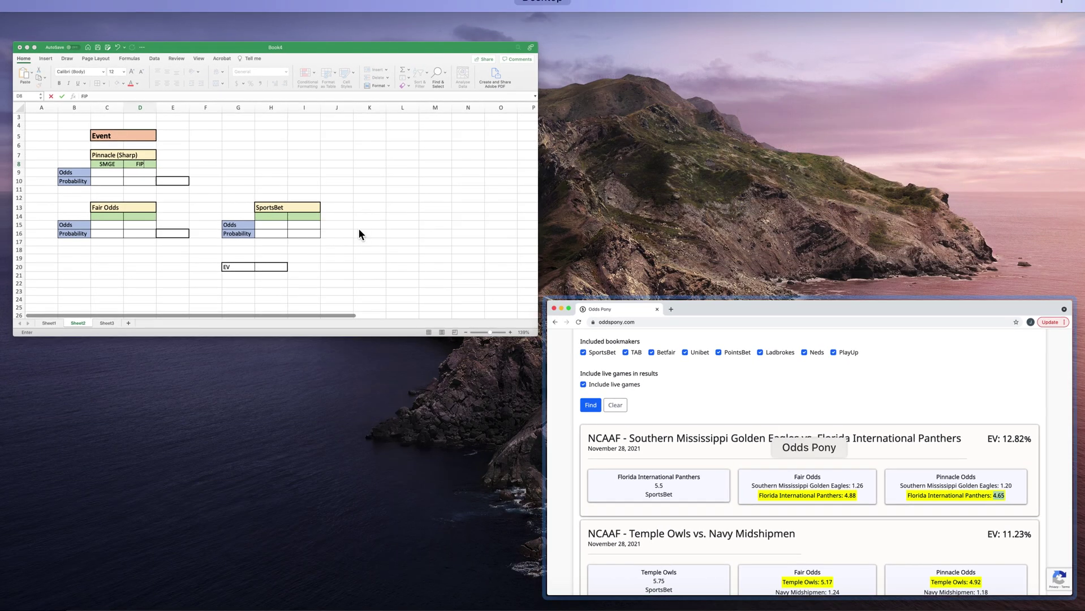
pyautogui.click(357, 228)
pyautogui.click(187, 275)
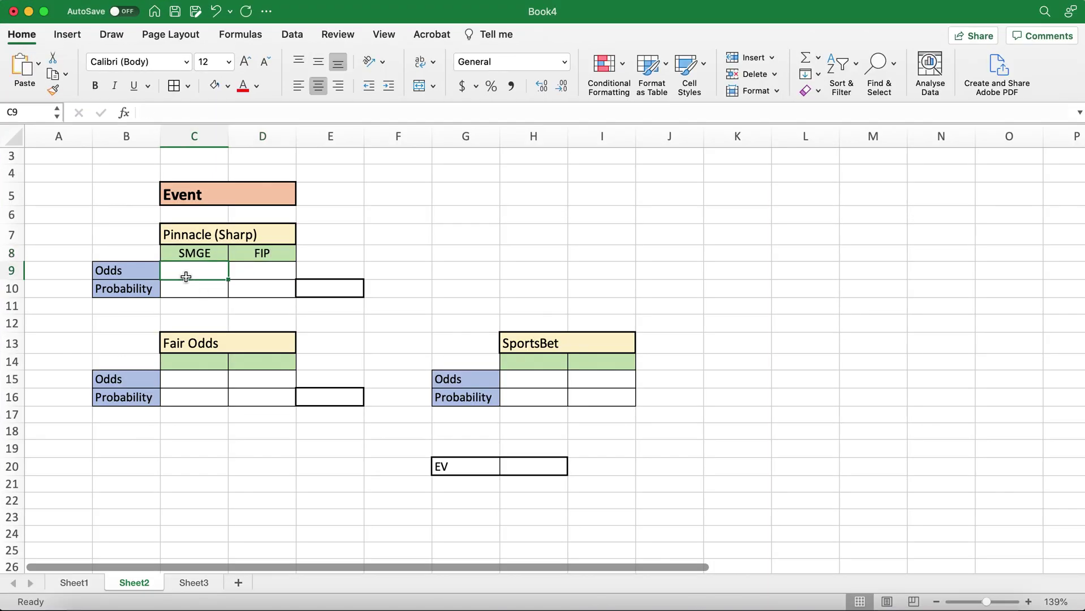
pyautogui.write('1.20')
pyautogui.click(283, 270)
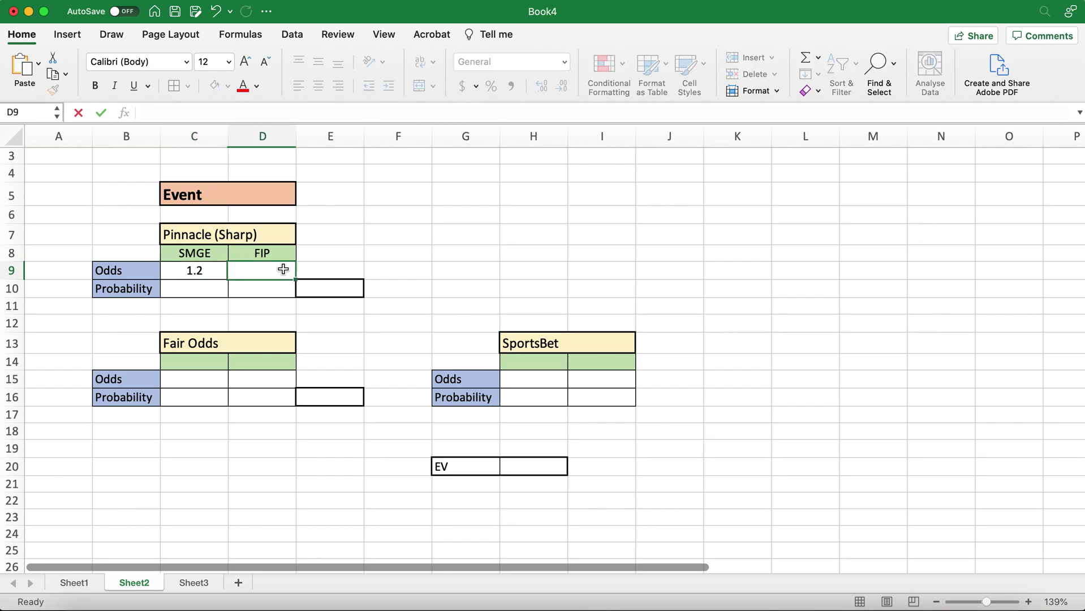
pyautogui.press('super+v')
pyautogui.click(240, 325)
# Step: Apply the formatting of the SMGE odds cell C9 to the FIP odds cell D9
pyautogui.click(181, 271)
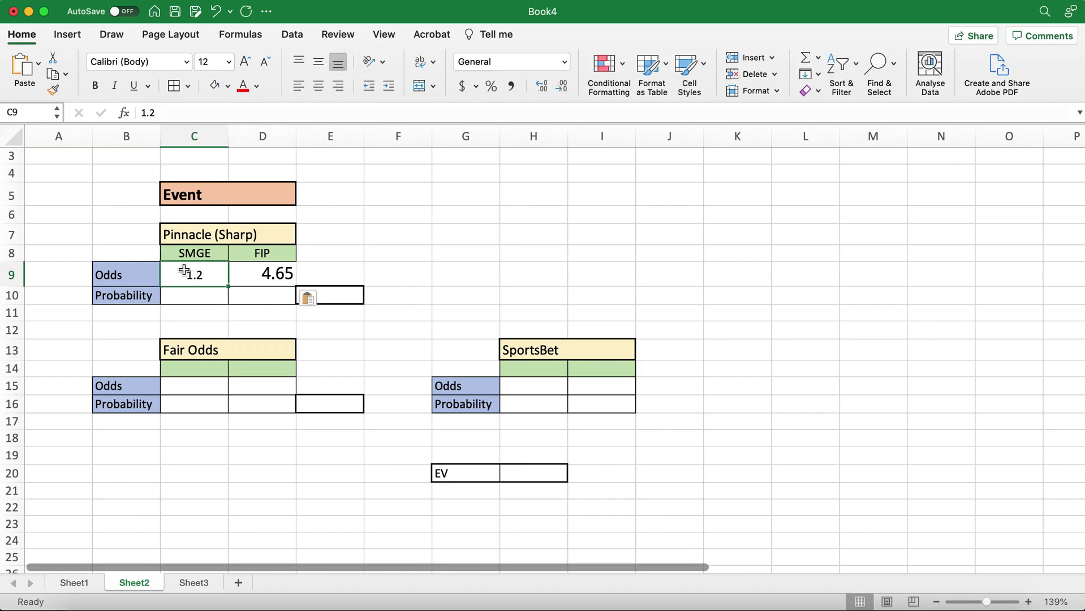
pyautogui.click(53, 90)
pyautogui.click(283, 271)
pyautogui.click(456, 240)
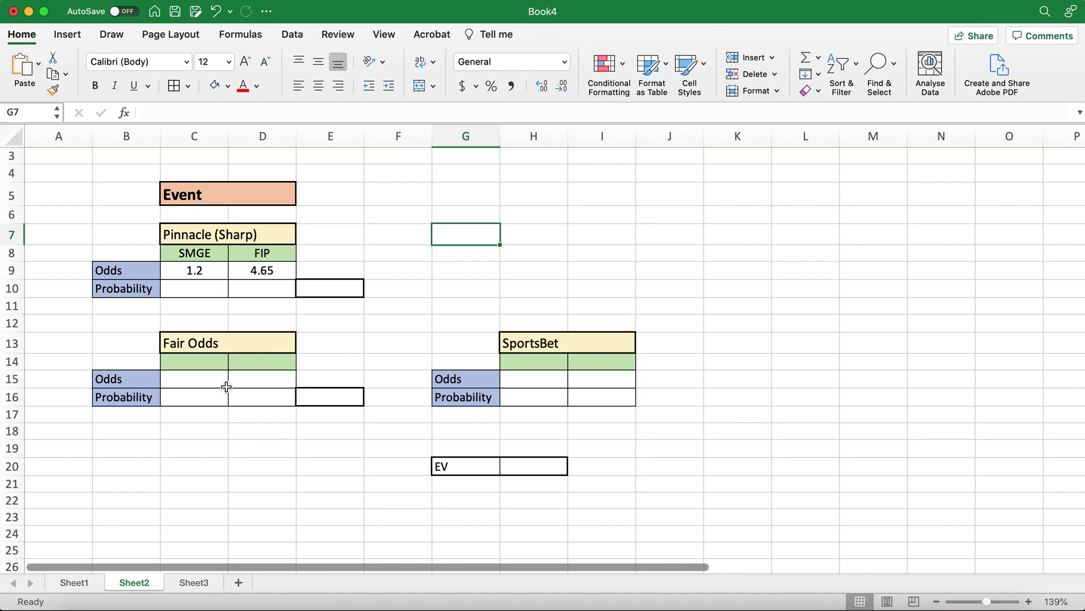
# Step: Calculate the Pinnacle implied probabilities with =1/C9 in C10 and =1/D9 in D10
pyautogui.click(191, 286)
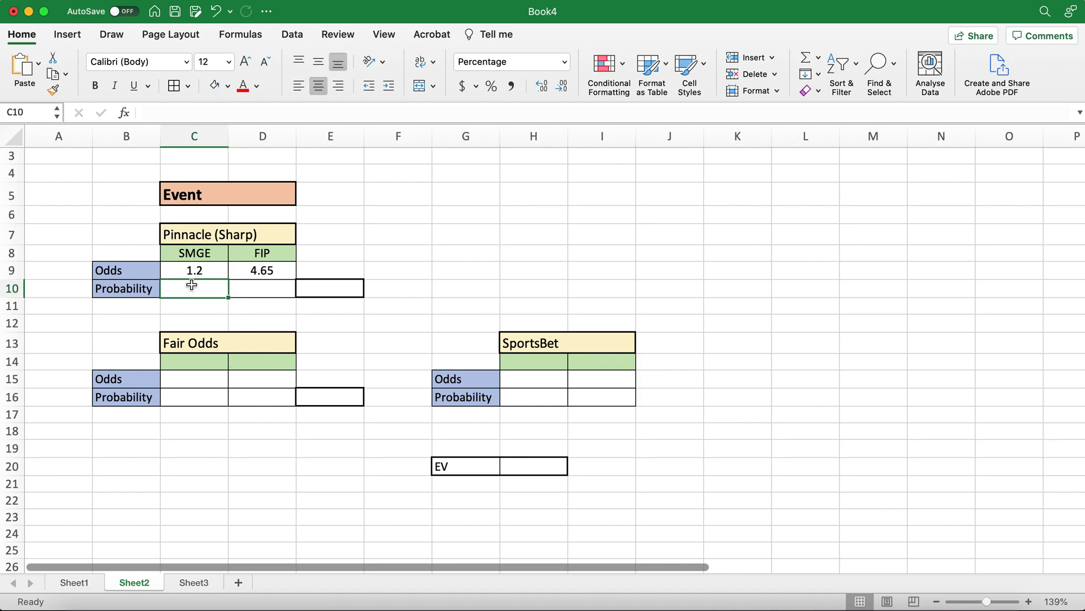
pyautogui.write('=1/')
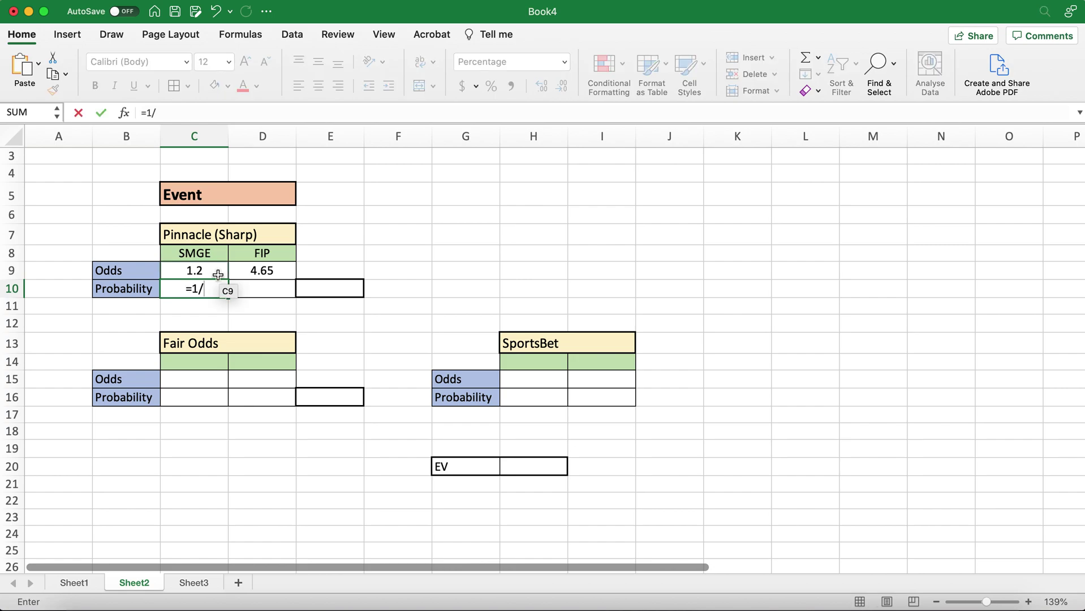
pyautogui.click(202, 271)
pyautogui.press('Return')
pyautogui.click(254, 282)
pyautogui.write('=1/')
pyautogui.click(267, 273)
pyautogui.press('Return')
pyautogui.click(348, 361)
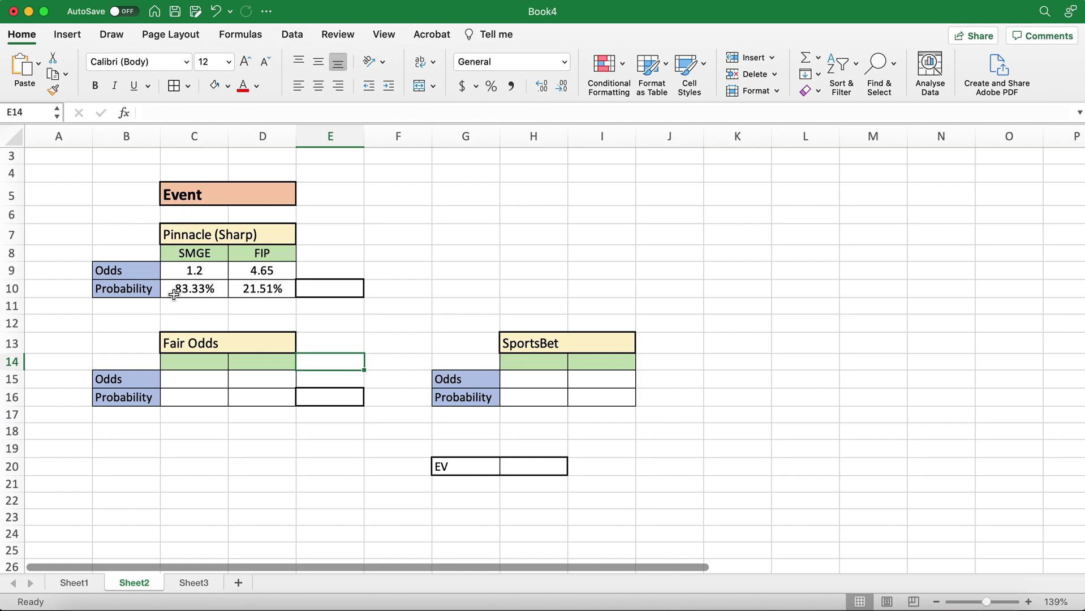
# Step: Total the two Pinnacle probabilities in E10 with =C10+D10
pyautogui.click(192, 257)
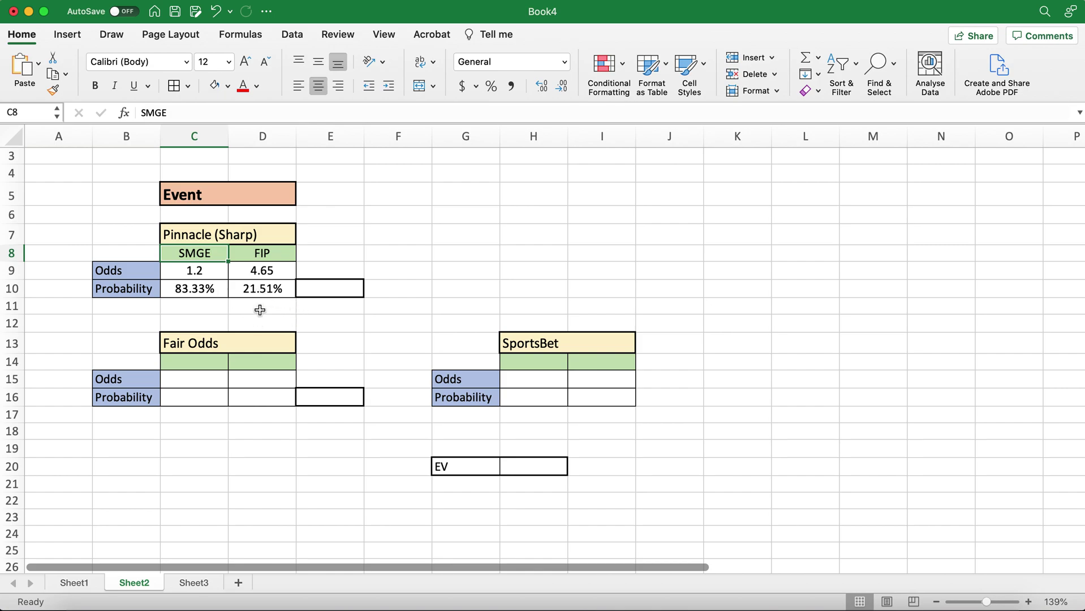
pyautogui.click(320, 292)
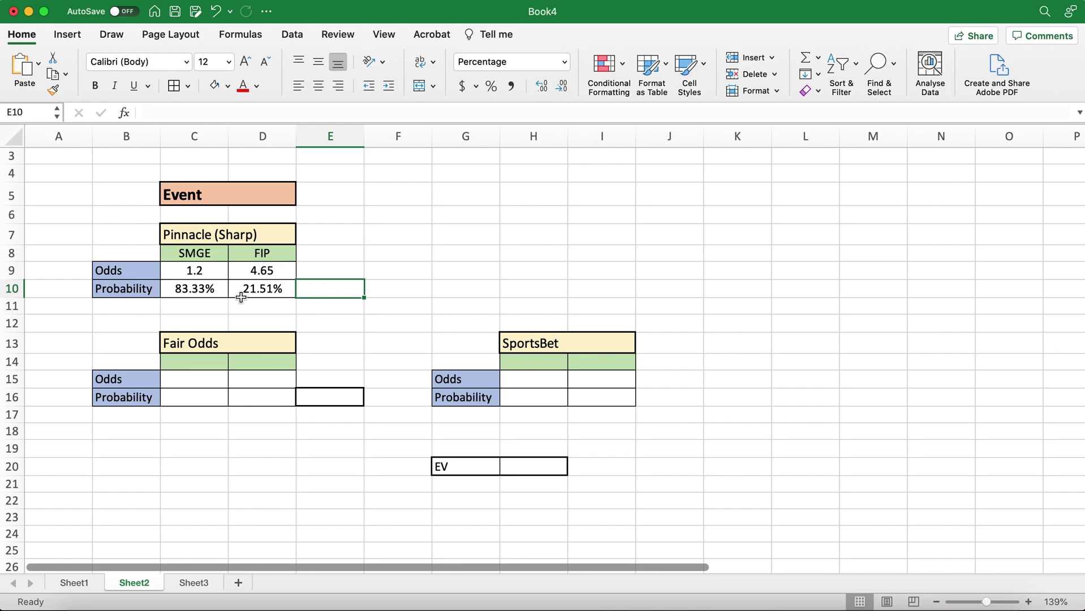
pyautogui.write('=')
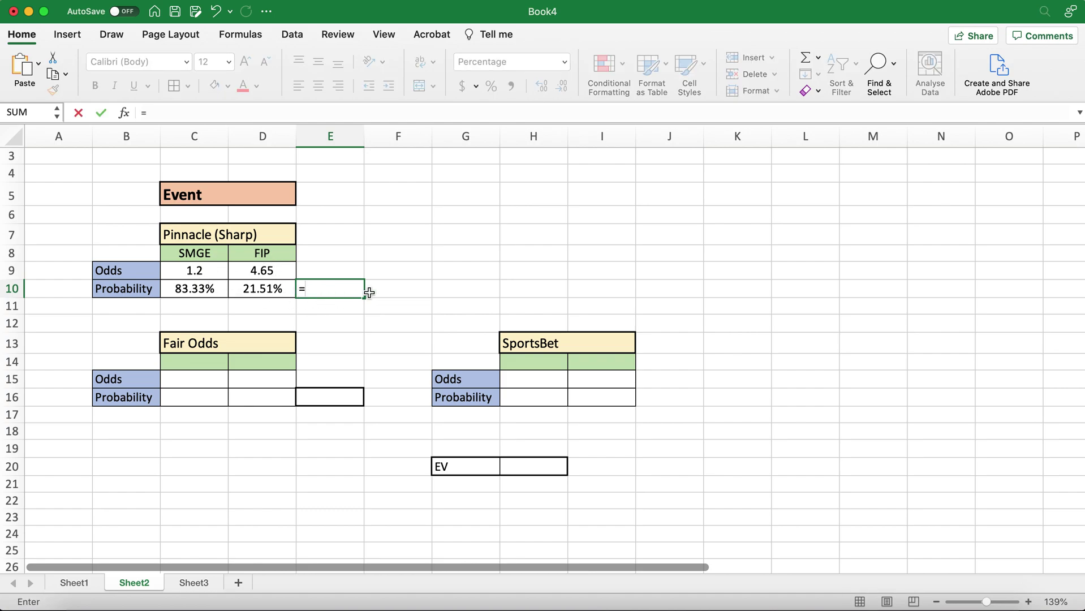
pyautogui.click(195, 290)
pyautogui.write('+')
pyautogui.click(264, 289)
pyautogui.press('Return')
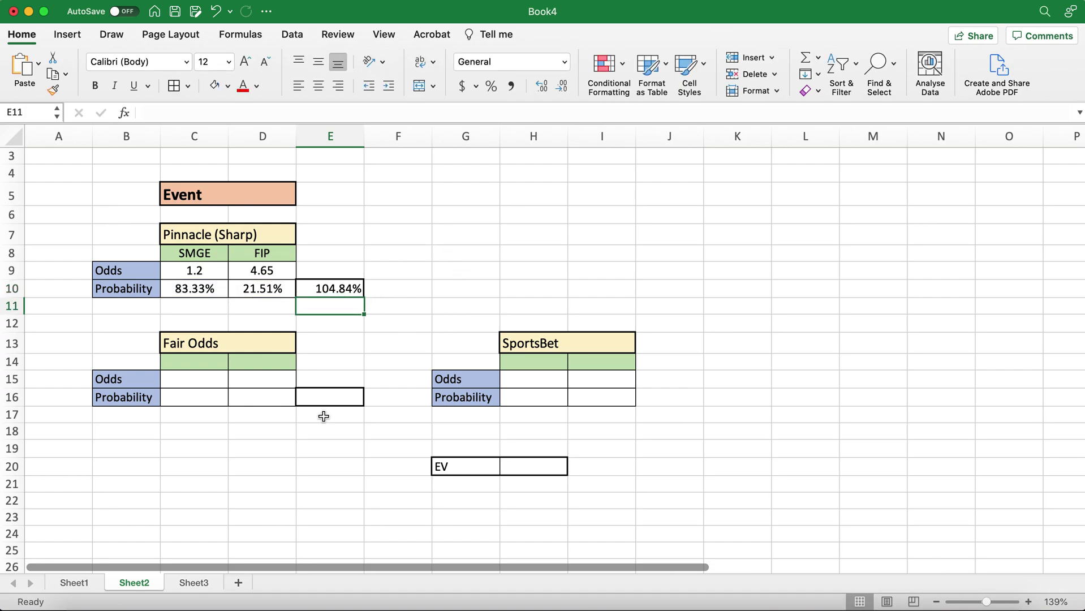
pyautogui.click(406, 194)
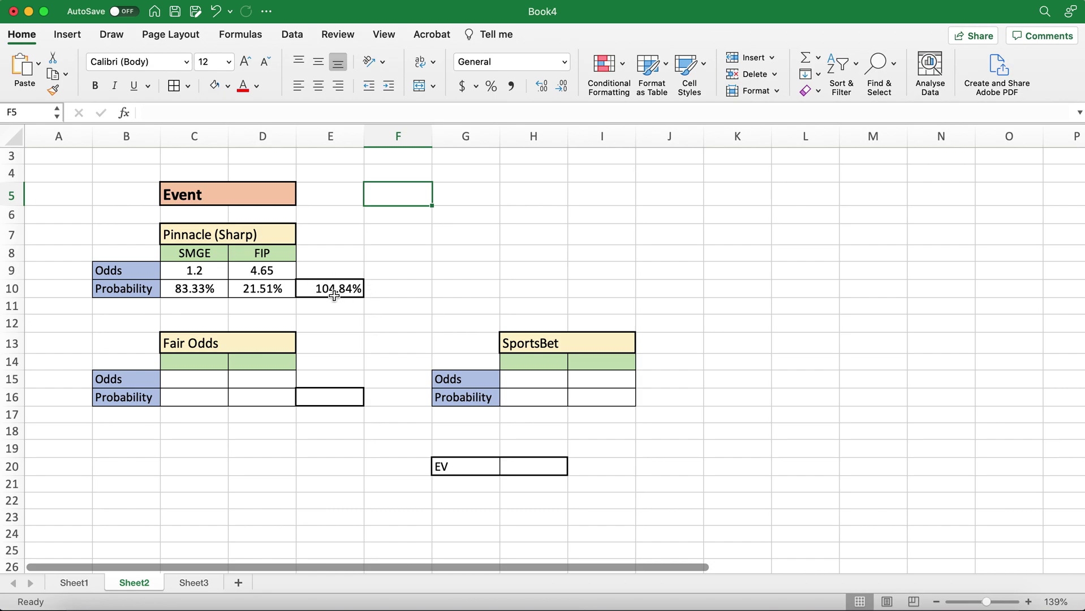
# Step: Add the labels VIG in B19 and MARGIN in B20 below the Fair Odds table
pyautogui.click(136, 445)
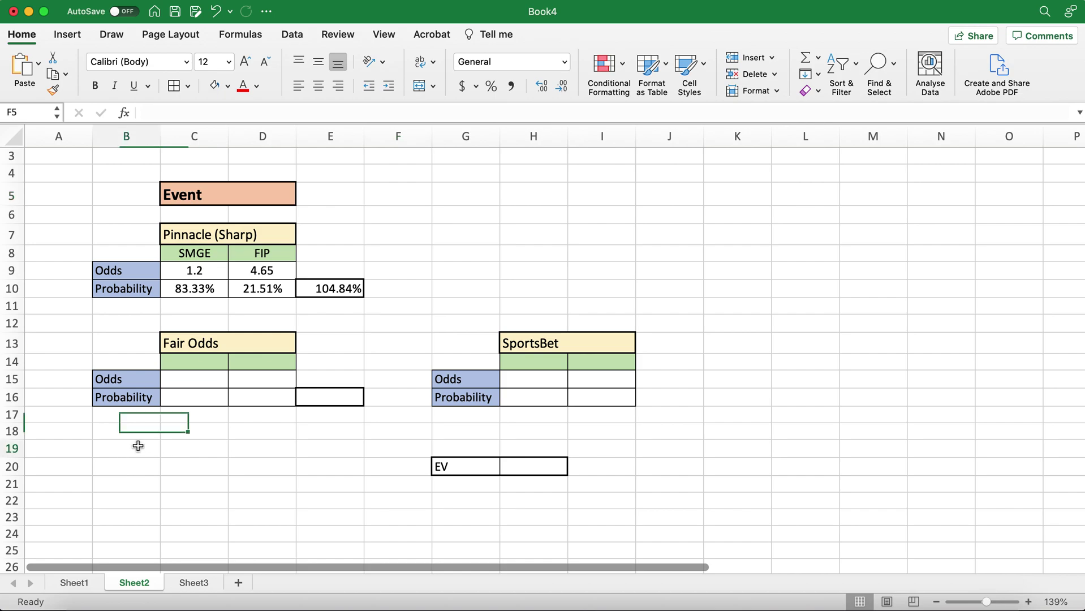
pyautogui.write('VIG')
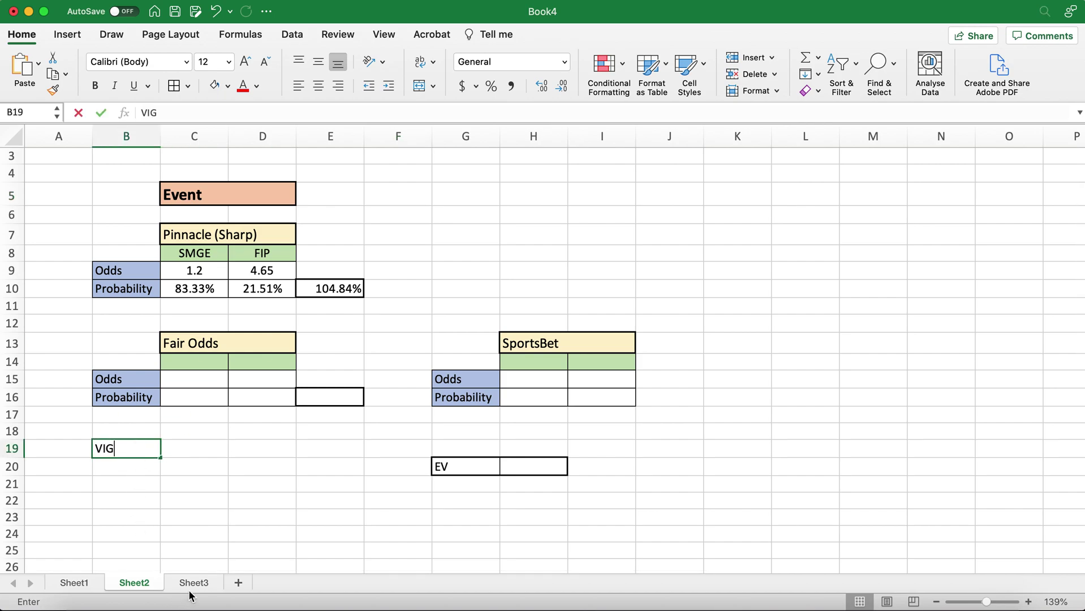
pyautogui.click(111, 474)
pyautogui.write('MARGIN')
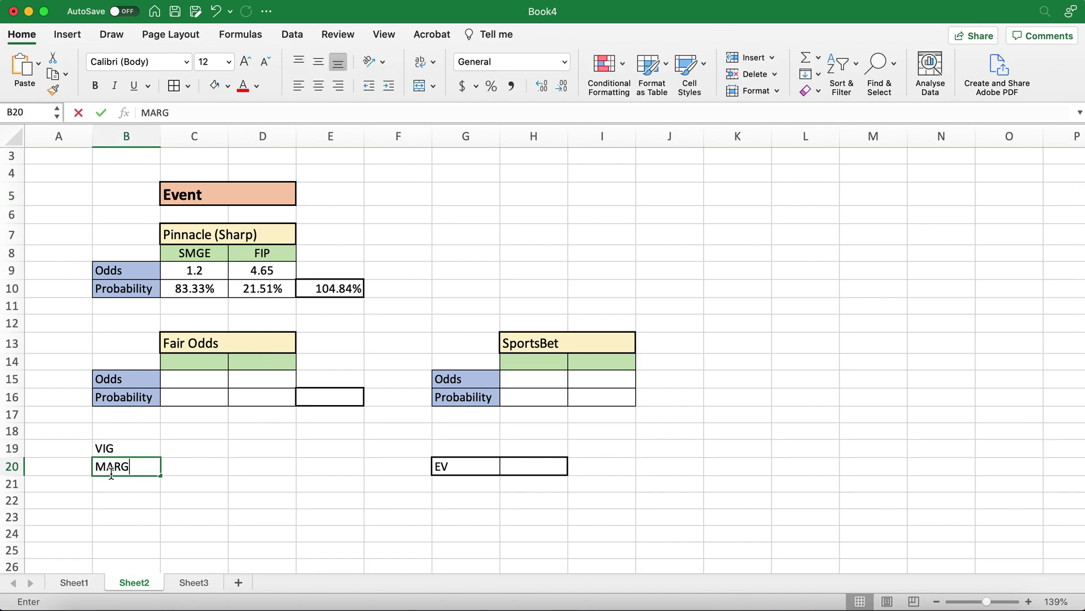
pyautogui.click(250, 491)
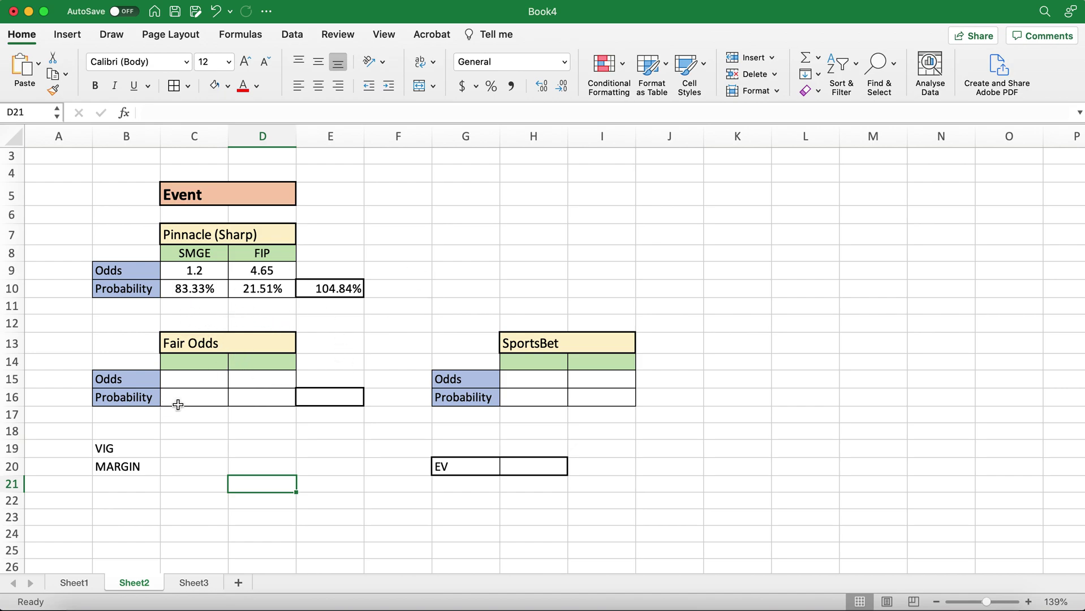
# Step: Calculate the fair probabilities by dividing each Pinnacle probability by the total, using =C10/E10 in C16 and =D10/E10 in D16
pyautogui.moveTo(175, 398); pyautogui.dragTo(266, 397)
pyautogui.click(230, 484)
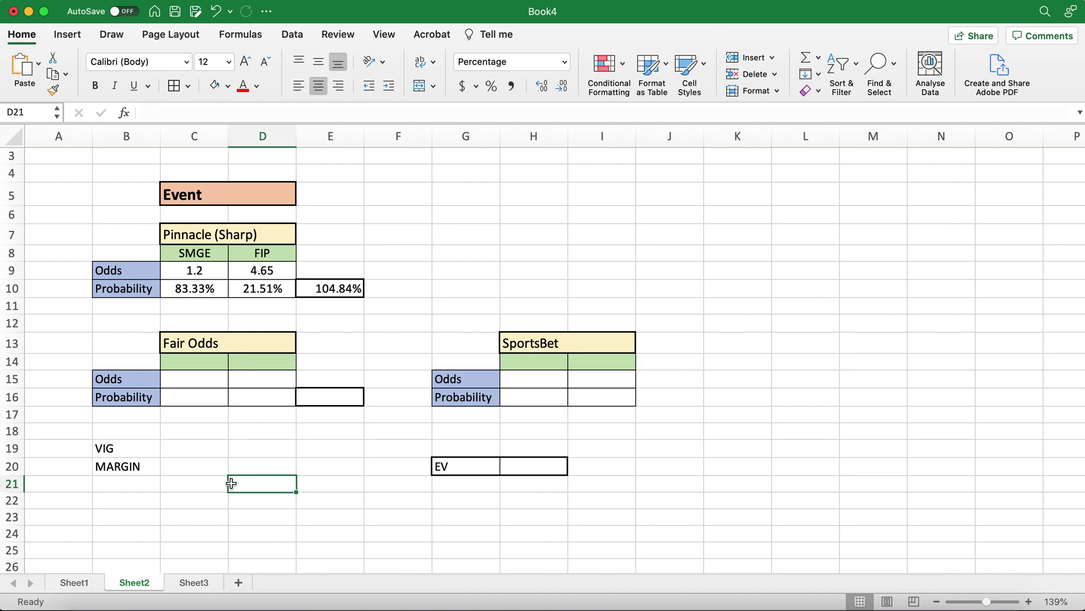
pyautogui.click(195, 396)
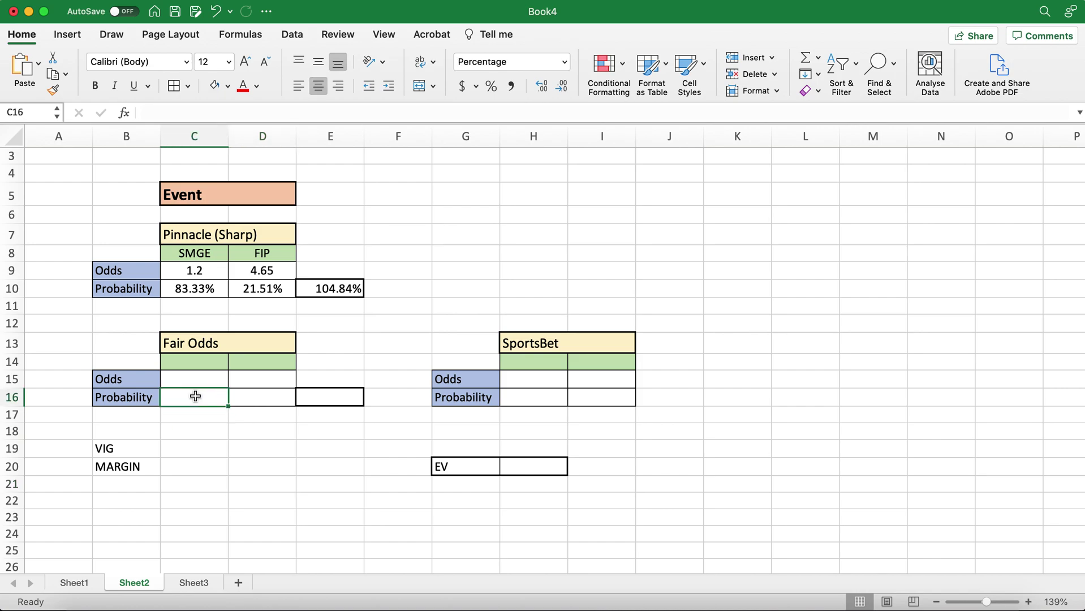
pyautogui.write('=/')
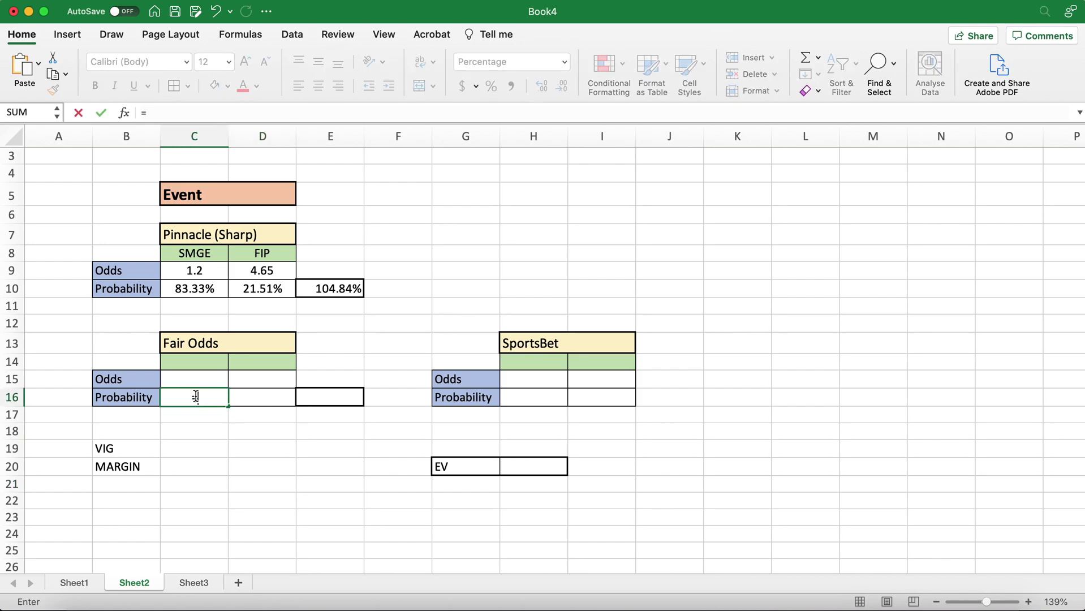
pyautogui.click(191, 289)
pyautogui.write('/')
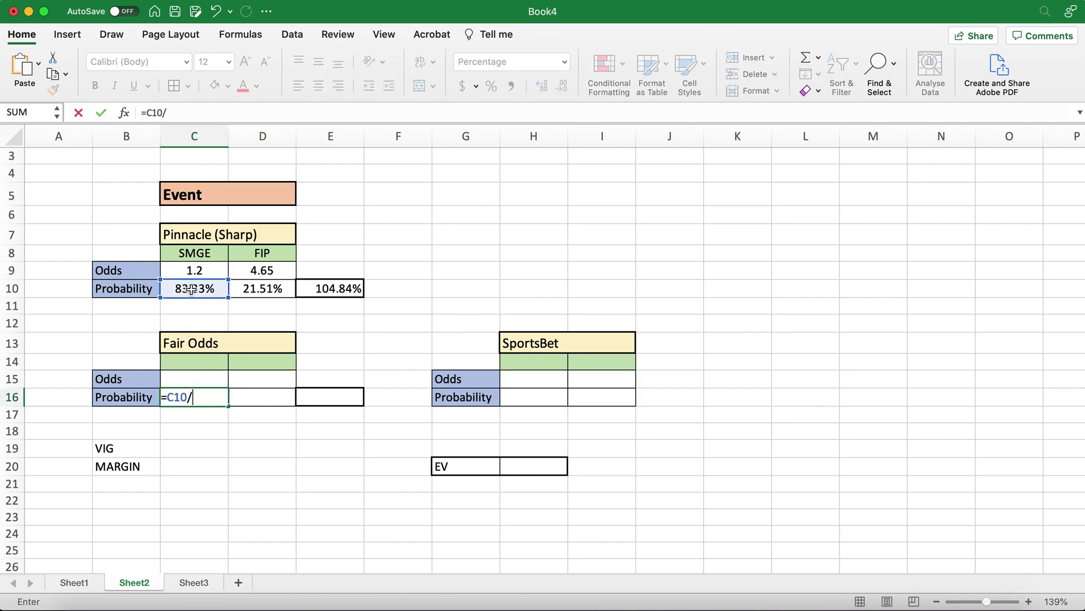
pyautogui.click(348, 287)
pyautogui.press('Return')
pyautogui.click(255, 395)
pyautogui.write('=')
pyautogui.click(250, 291)
pyautogui.write('/')
pyautogui.click(319, 288)
pyautogui.press('Return')
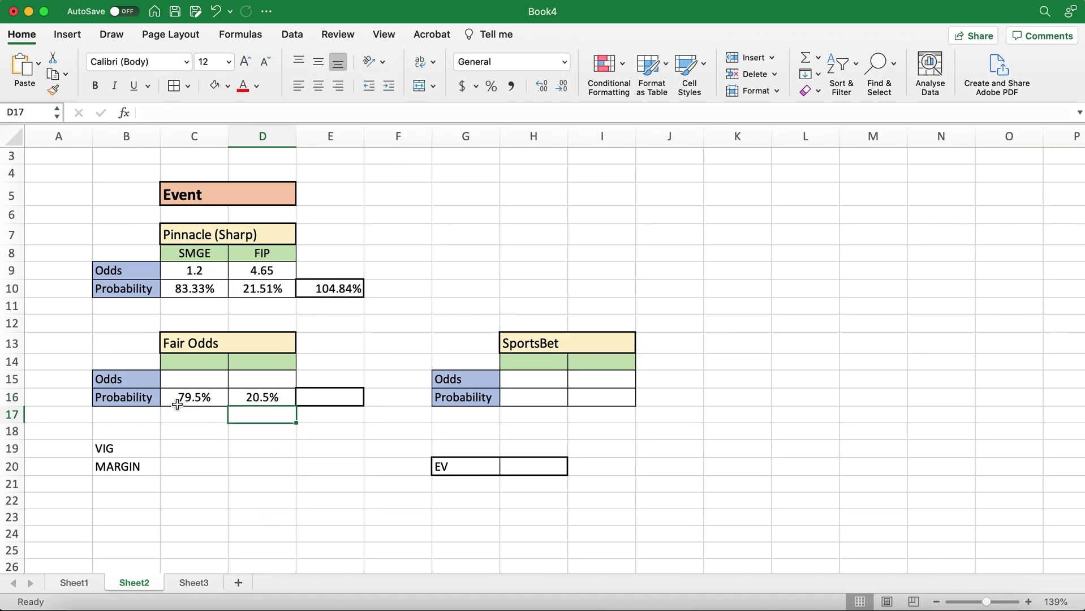
# Step: Copy the SMGE and FIP labels from the Pinnacle table into the Fair Odds header cells C14:D14
pyautogui.moveTo(192, 253); pyautogui.dragTo(261, 253)
pyautogui.press('super+c')
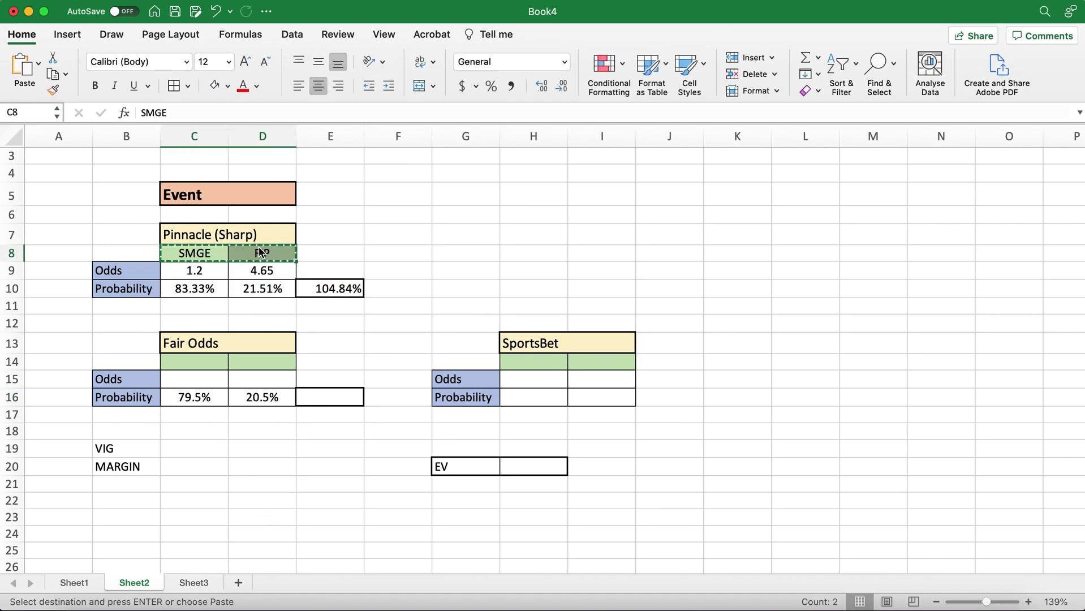
pyautogui.click(201, 361)
pyautogui.press('super+v')
pyautogui.click(230, 488)
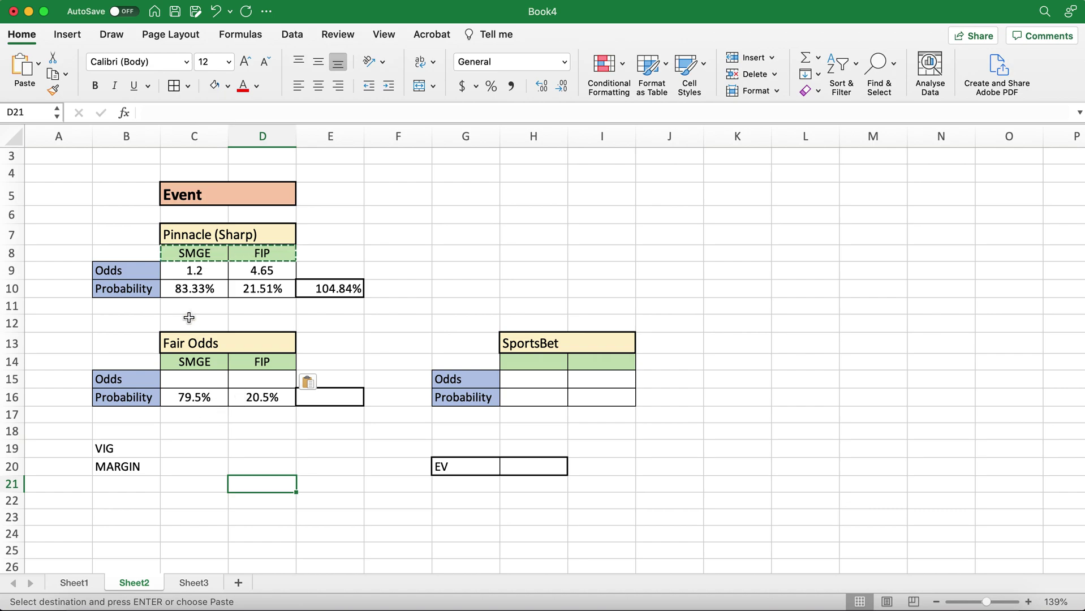
# Step: Total the two fair probabilities in E16 with =C16+D16
pyautogui.click(267, 361)
pyautogui.click(337, 396)
pyautogui.write('=')
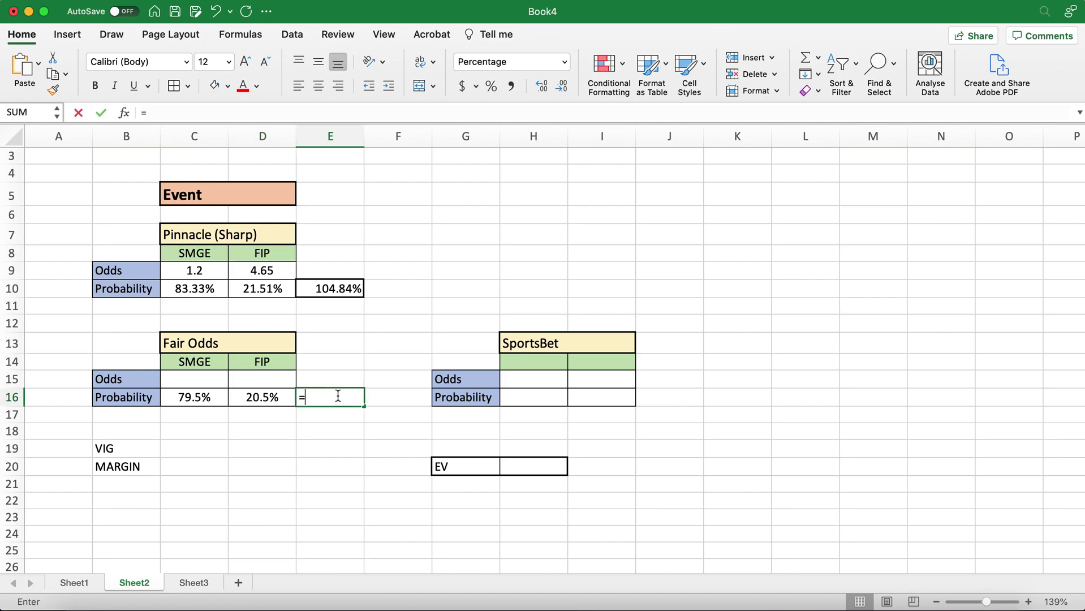
pyautogui.click(215, 398)
pyautogui.write('+')
pyautogui.click(272, 396)
pyautogui.press('Return')
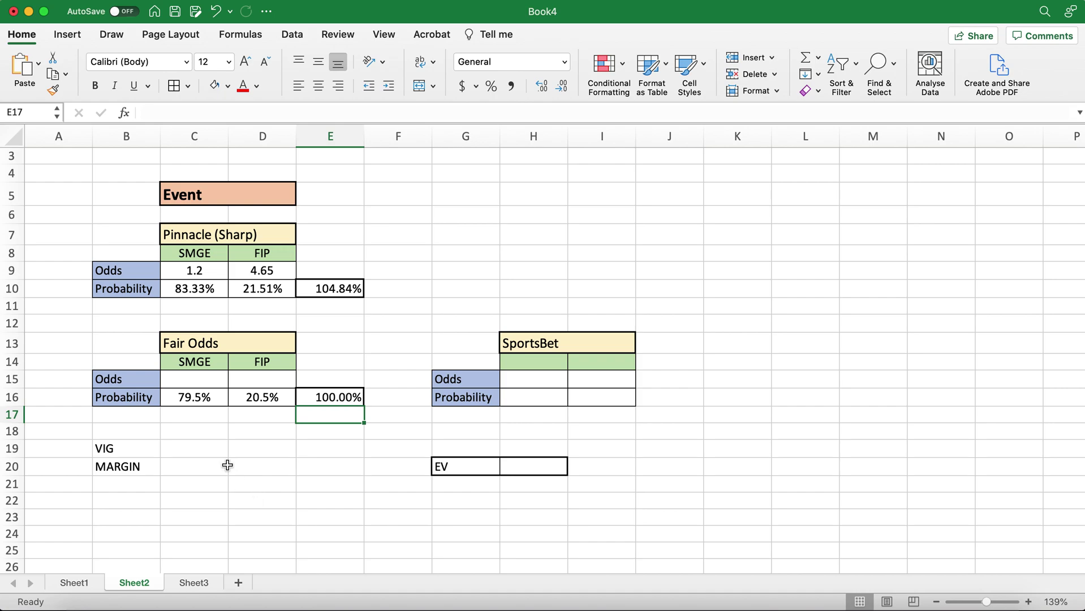
# Step: Calculate the fair odds as the inverse of each fair probability, using =1/C16 in C15 and =1/D16 in D15
pyautogui.click(194, 380)
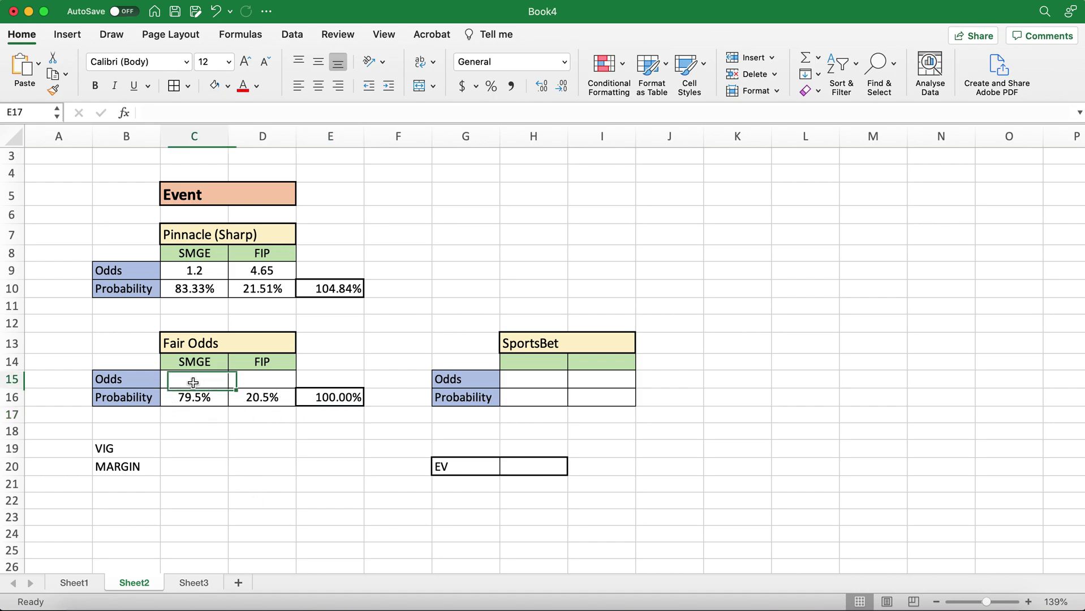
pyautogui.write('=1/')
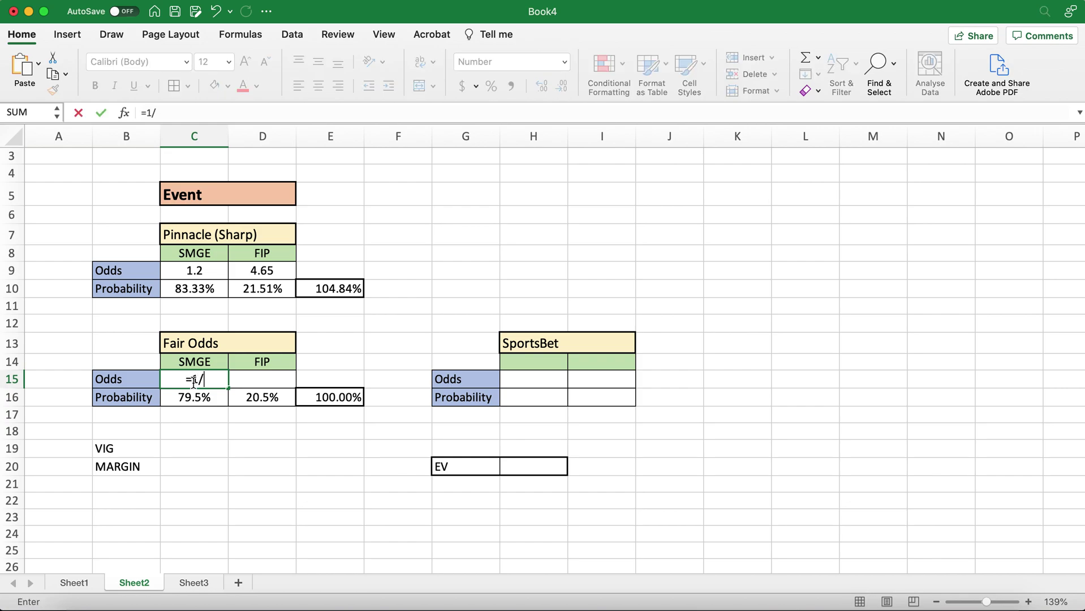
pyautogui.click(185, 395)
pyautogui.press('Return')
pyautogui.click(260, 381)
pyautogui.write('=1')
pyautogui.press('Return')
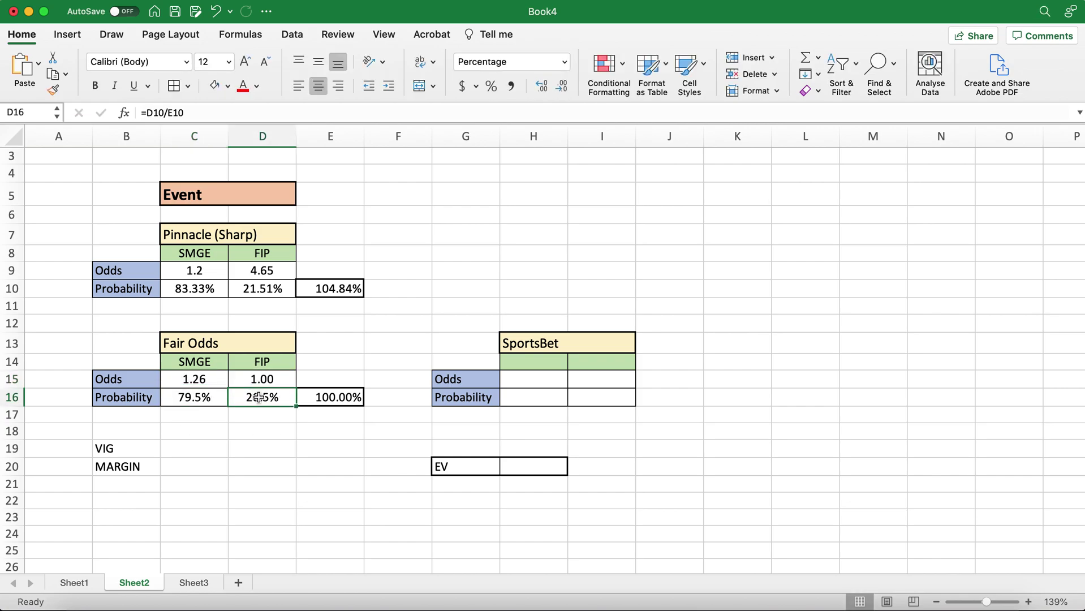
pyautogui.click(263, 380)
pyautogui.doubleClick(263, 380)
pyautogui.write('/')
pyautogui.click(257, 398)
pyautogui.press('Return')
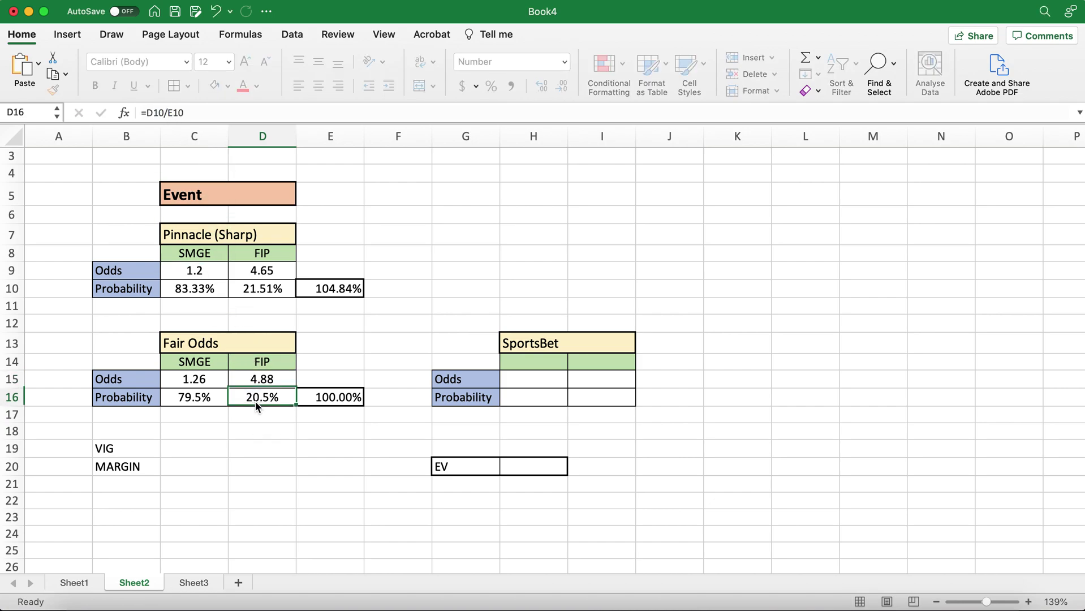
pyautogui.click(306, 522)
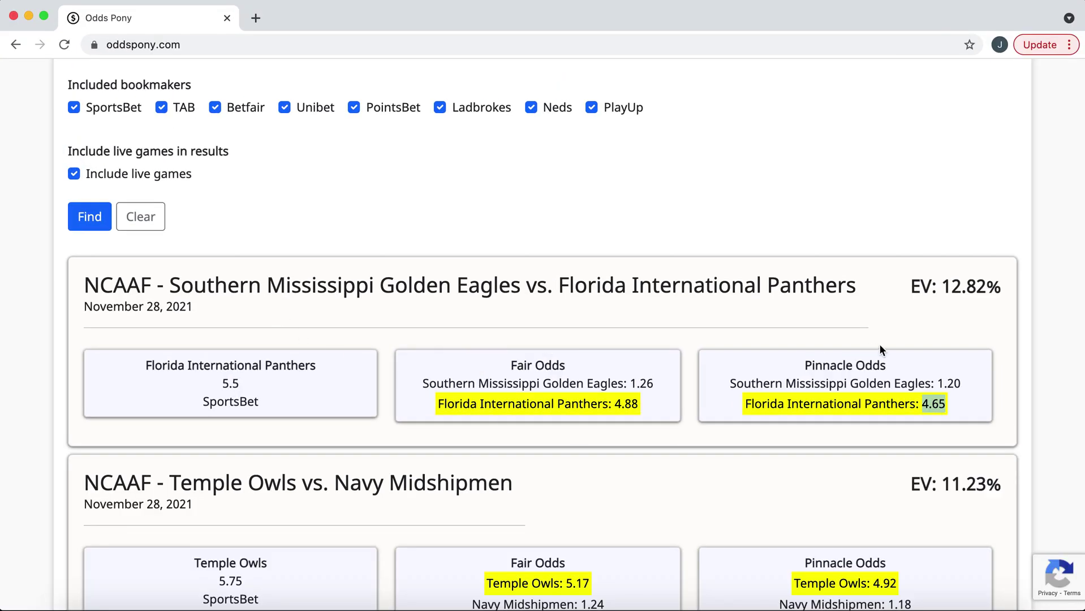
# Step: Look up the SportsBet odds for the Florida International Panthers on Odds Pony and enter 5.5 in I15 of the Excel sheet
pyautogui.moveTo(271, 401); pyautogui.dragTo(189, 400)
pyautogui.moveTo(146, 366); pyautogui.dragTo(315, 372)
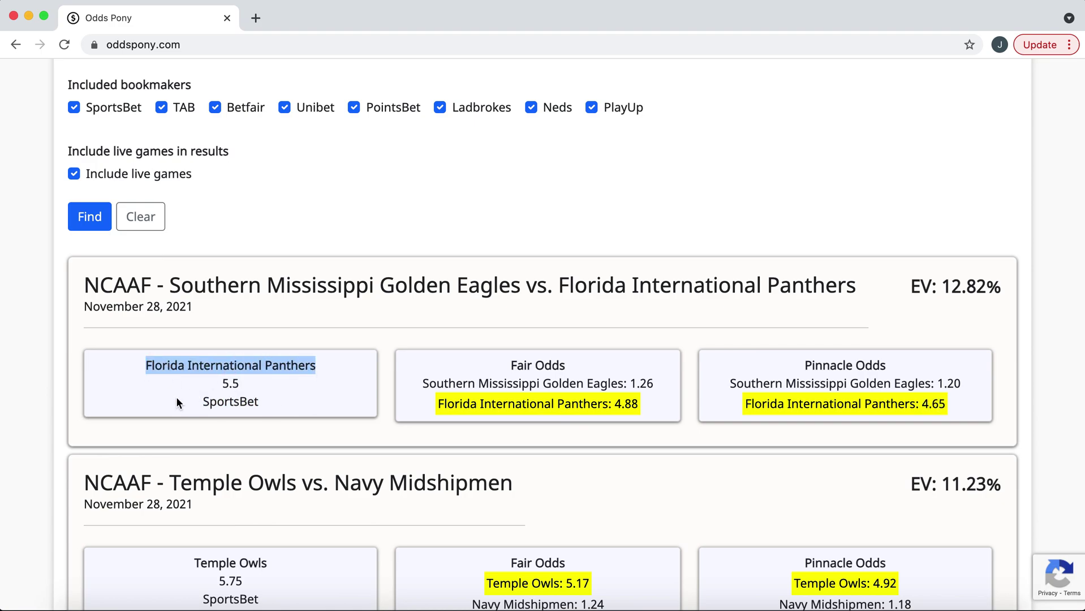
pyautogui.click(251, 391)
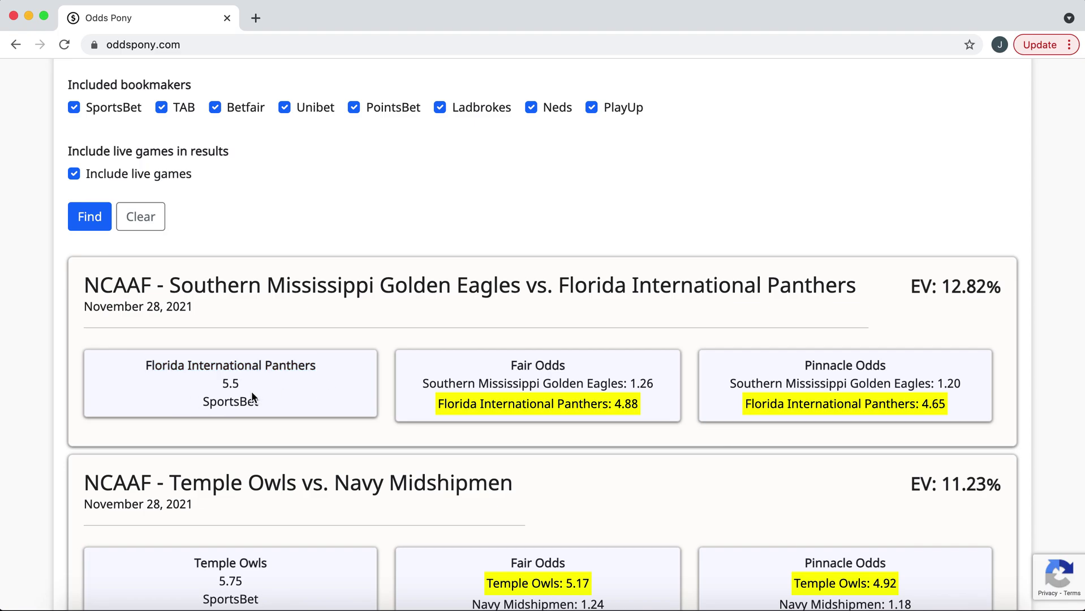
pyautogui.hotkey('ctrl', 'Up')
pyautogui.hotkey('ctrl', 'Up')
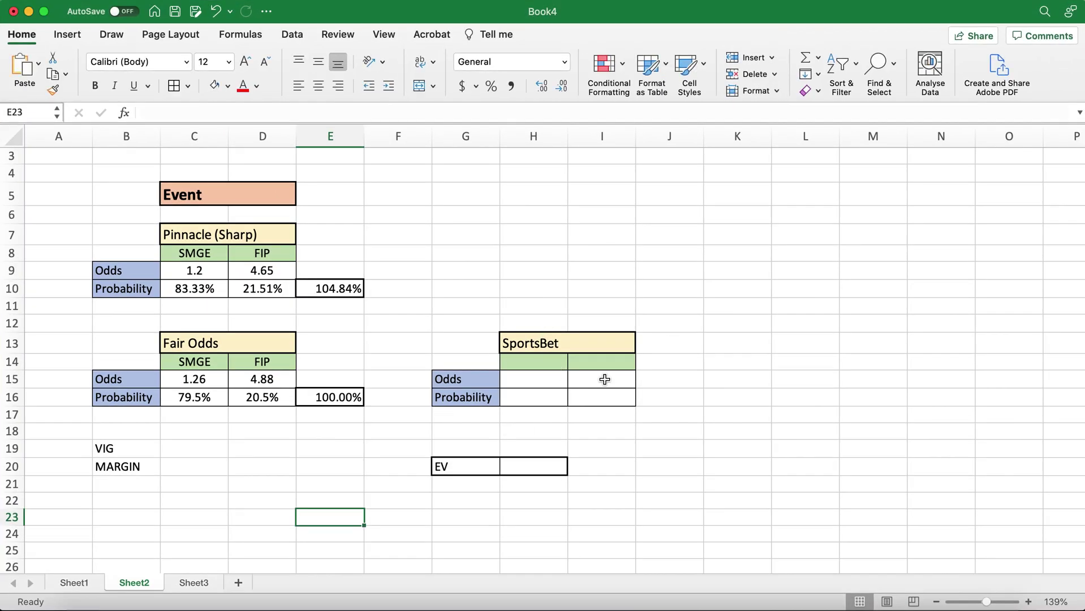
pyautogui.click(605, 376)
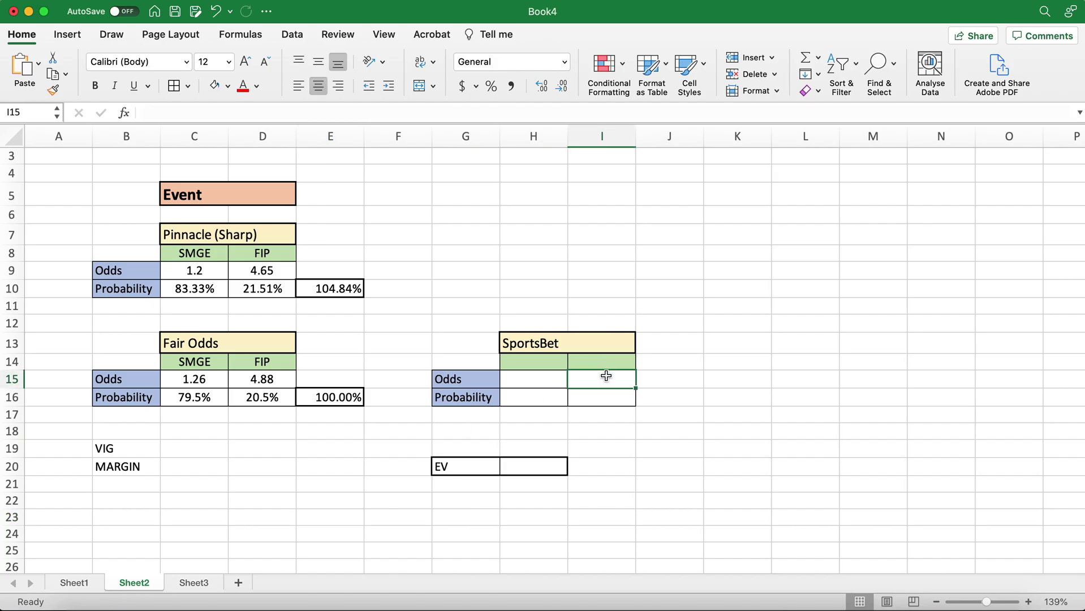
pyautogui.hotkey('ctrl', 'Up')
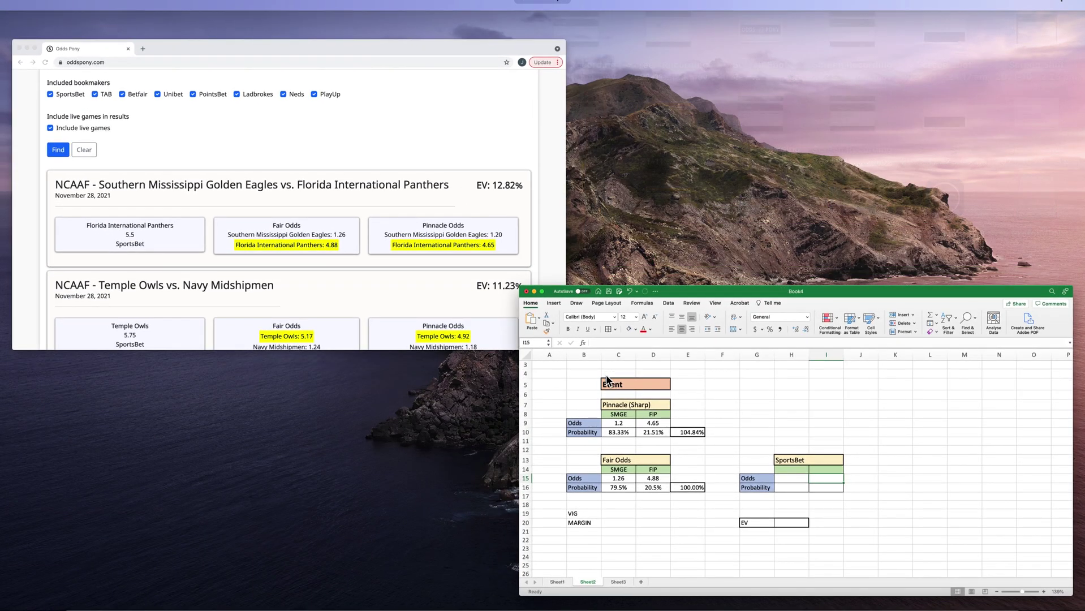
pyautogui.hotkey('ctrl', 'Up')
pyautogui.write('5.5')
# Step: Label the SportsBet column FIP in header cell I14
pyautogui.click(534, 352)
pyautogui.click(836, 339)
pyautogui.click(576, 378)
pyautogui.click(585, 366)
pyautogui.write('FIP')
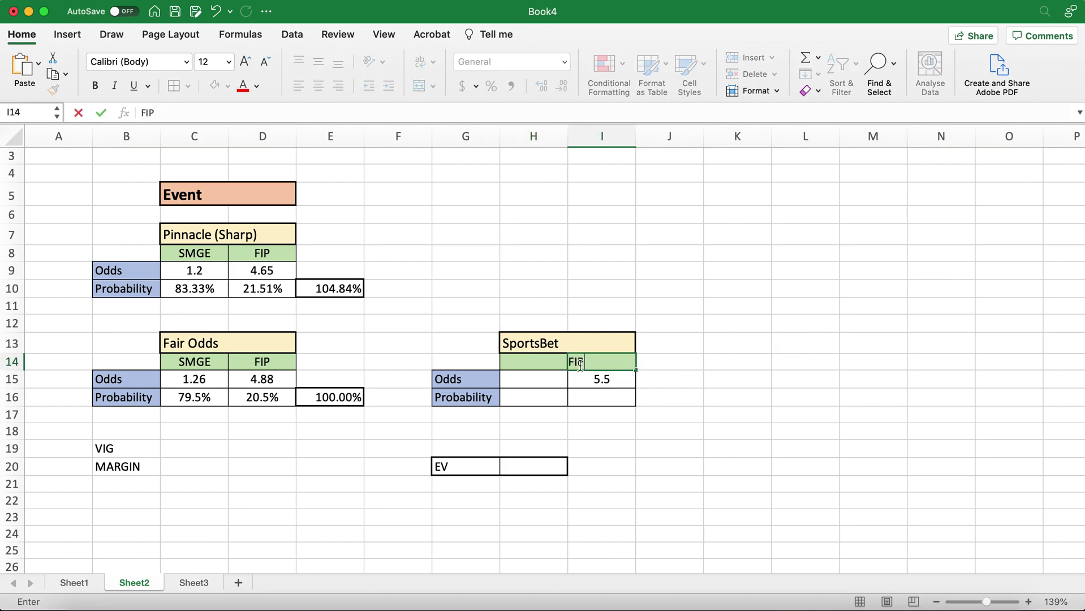
pyautogui.click(575, 238)
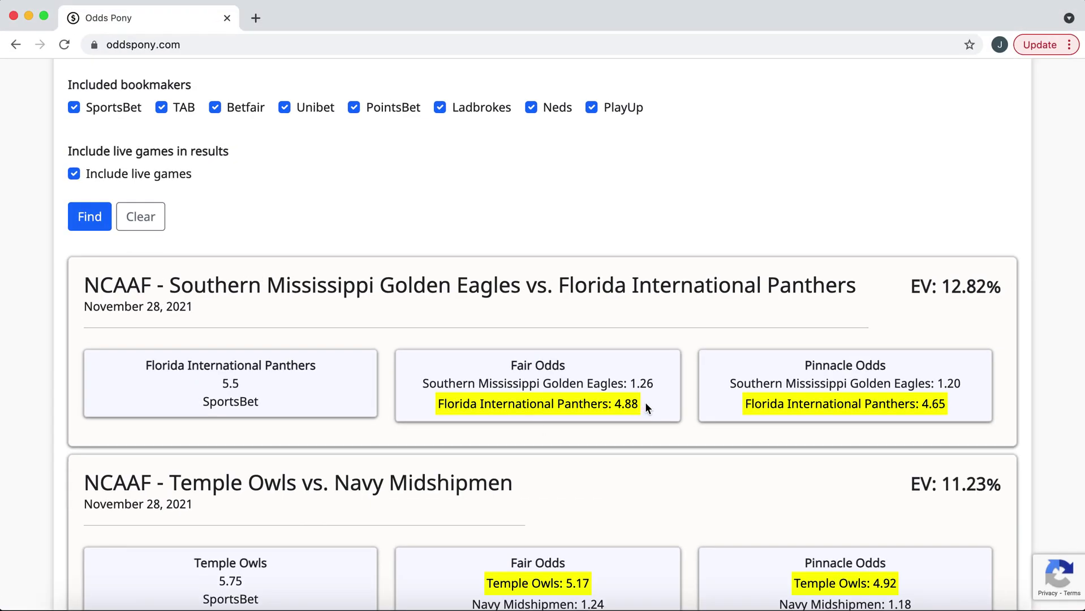
# Step: Compare the Florida International Panthers' fair odds on Odds Pony and in the Excel sheet with the SportsBet odds
pyautogui.moveTo(646, 407); pyautogui.dragTo(613, 402)
pyautogui.moveTo(566, 365); pyautogui.dragTo(510, 364)
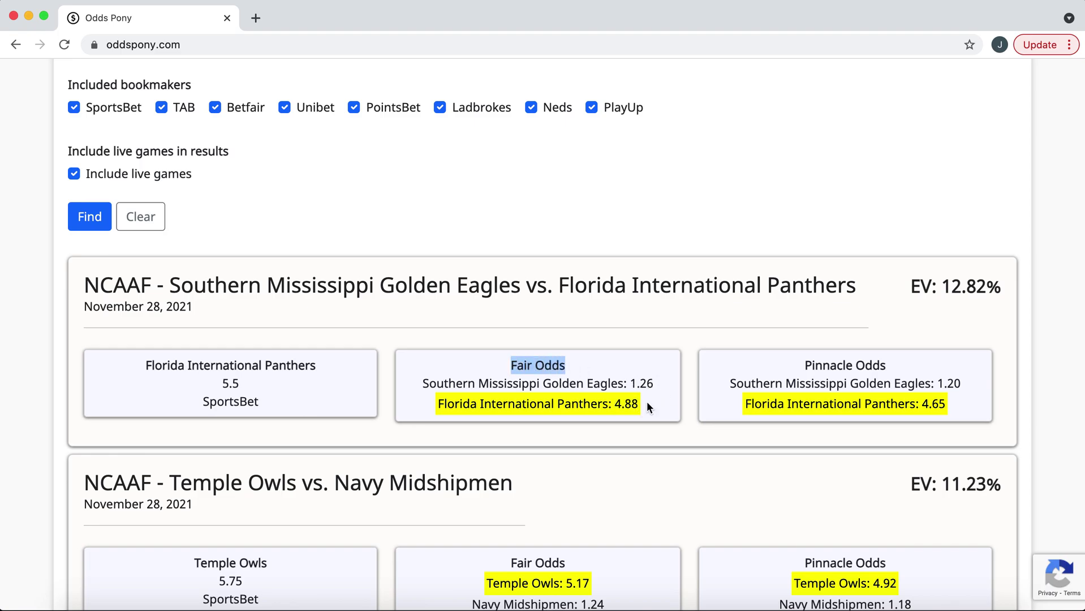
pyautogui.press('super+Tab')
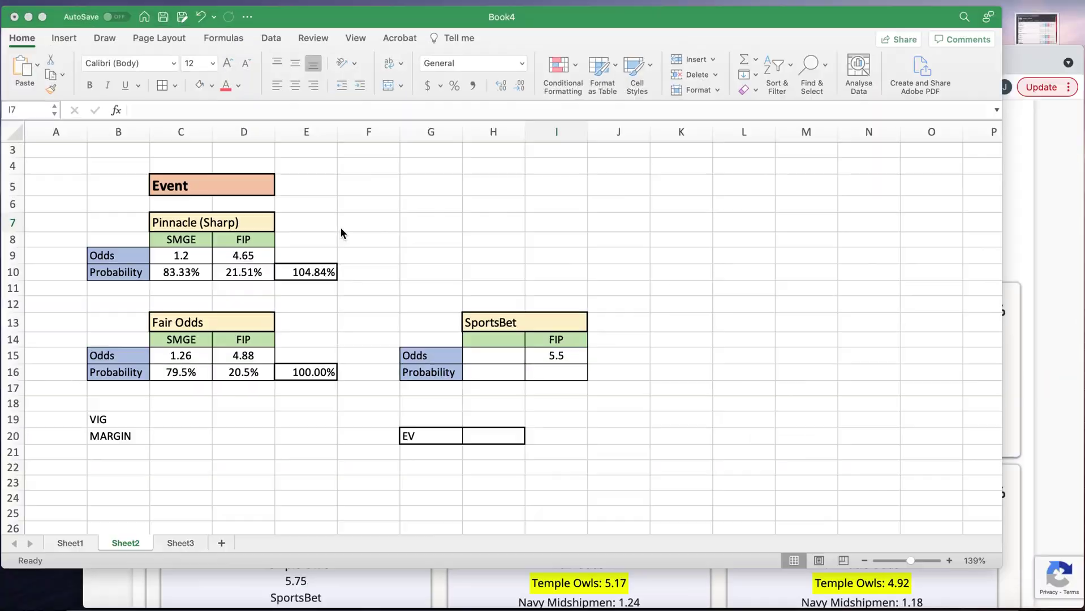
pyautogui.click(602, 380)
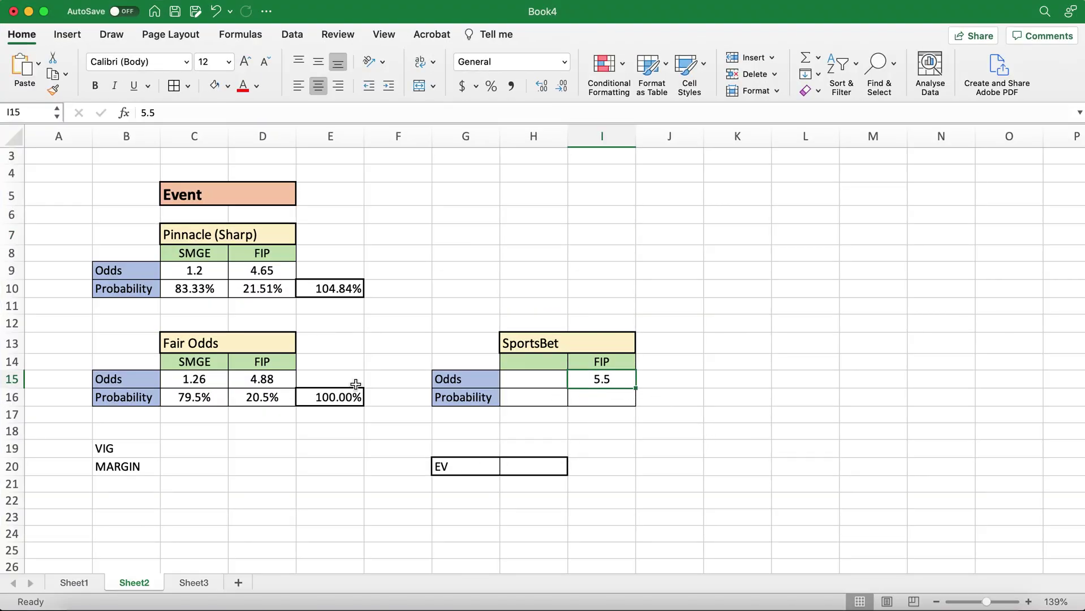
pyautogui.click(259, 378)
pyautogui.click(608, 380)
pyautogui.click(490, 483)
# Step: Subtract the FIP fair odds from the SportsBet odds in the EV cell H20 with =I15-D15
pyautogui.click(543, 462)
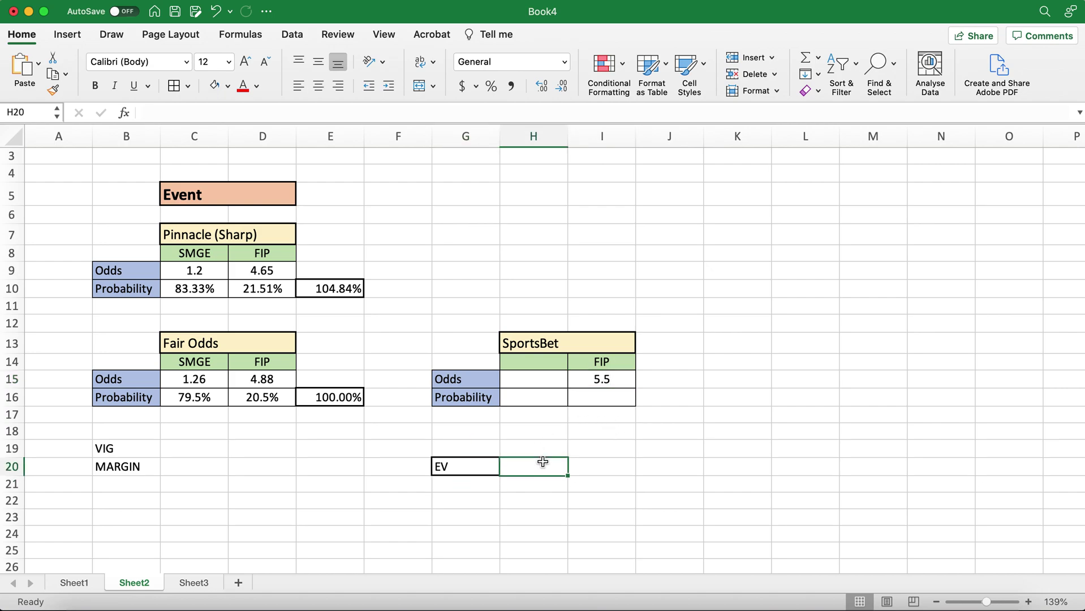
pyautogui.write('=')
pyautogui.click(605, 381)
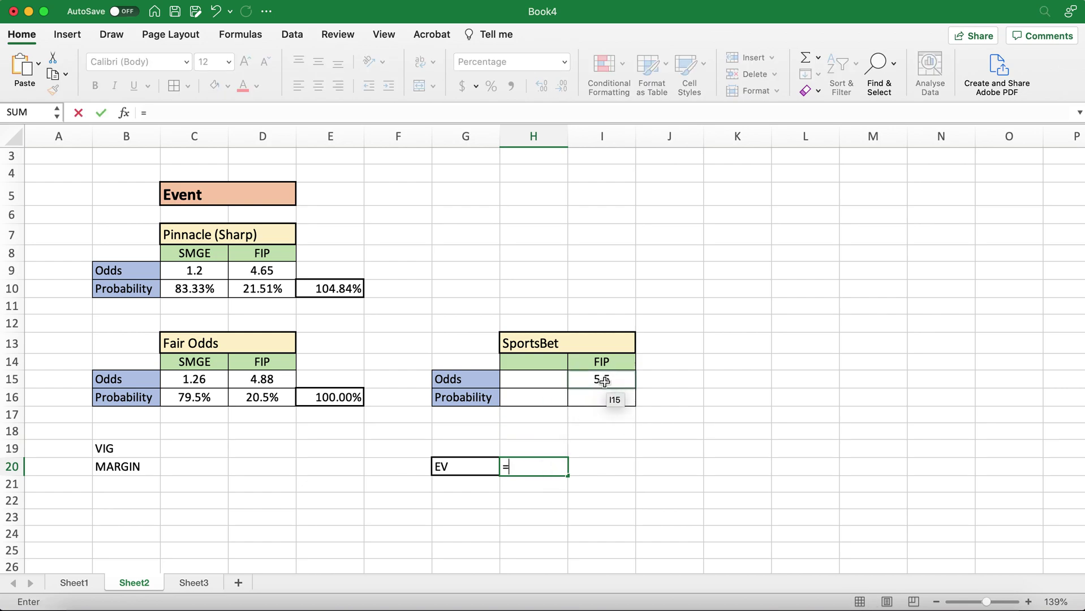
pyautogui.write('-')
pyautogui.click(269, 379)
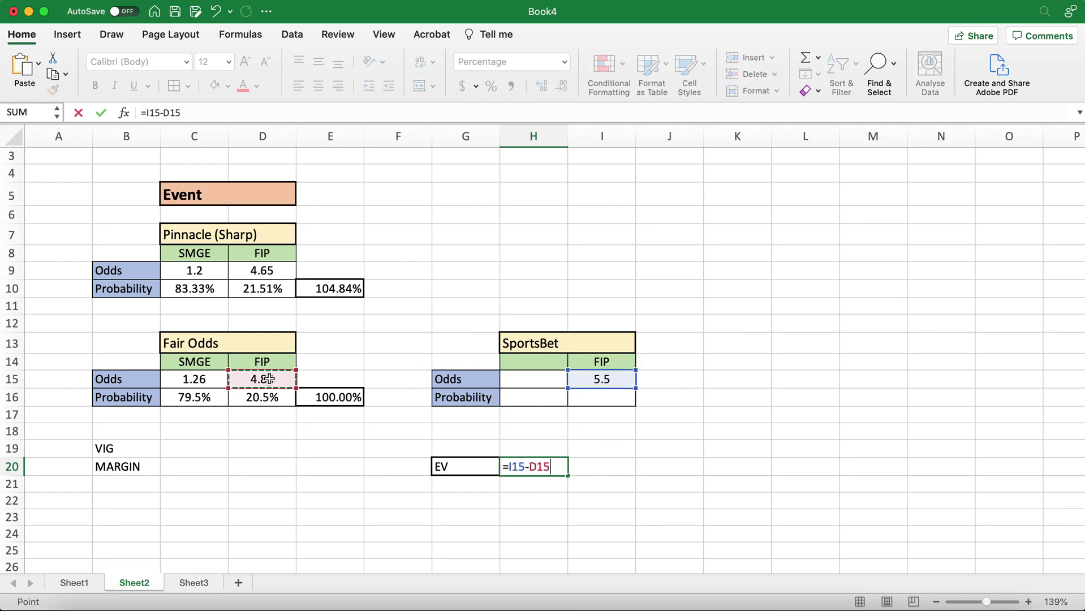
pyautogui.press('Return')
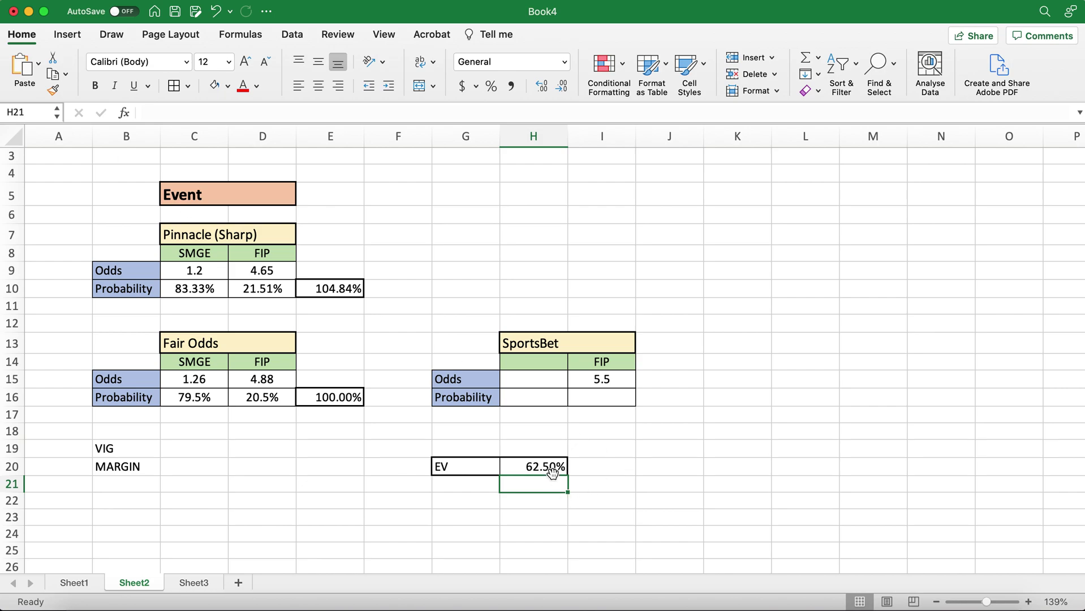
# Step: Change the EV formula in H20 to divide the odds difference by the fair odds, as =(I15-D15)/D15
pyautogui.click(549, 469)
pyautogui.click(192, 110)
pyautogui.write(')')
pyautogui.click(145, 113)
pyautogui.write('(')
pyautogui.click(208, 110)
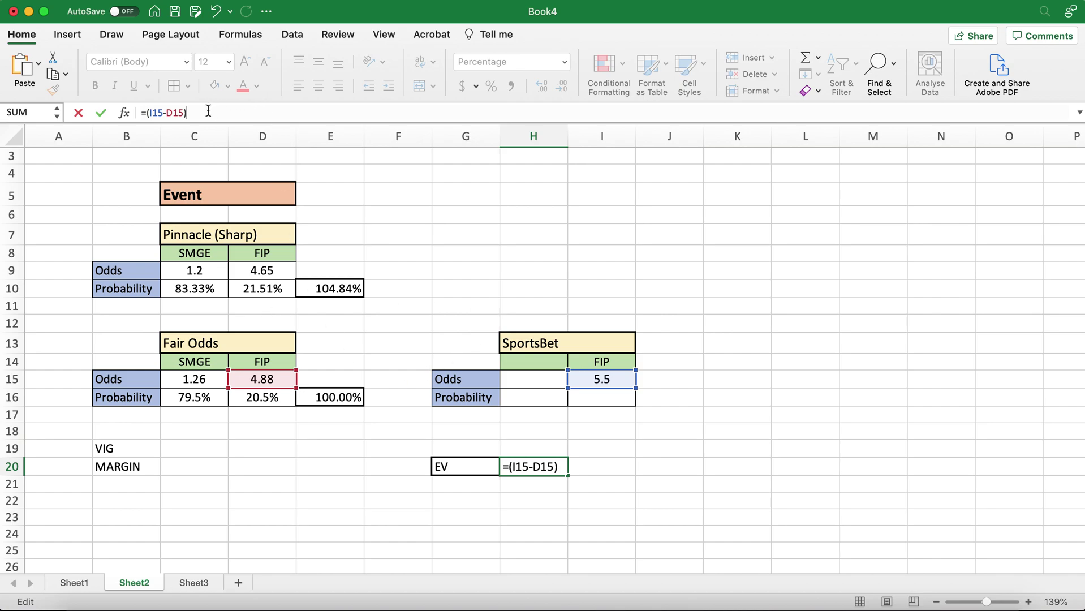
pyautogui.write('/')
pyautogui.click(263, 380)
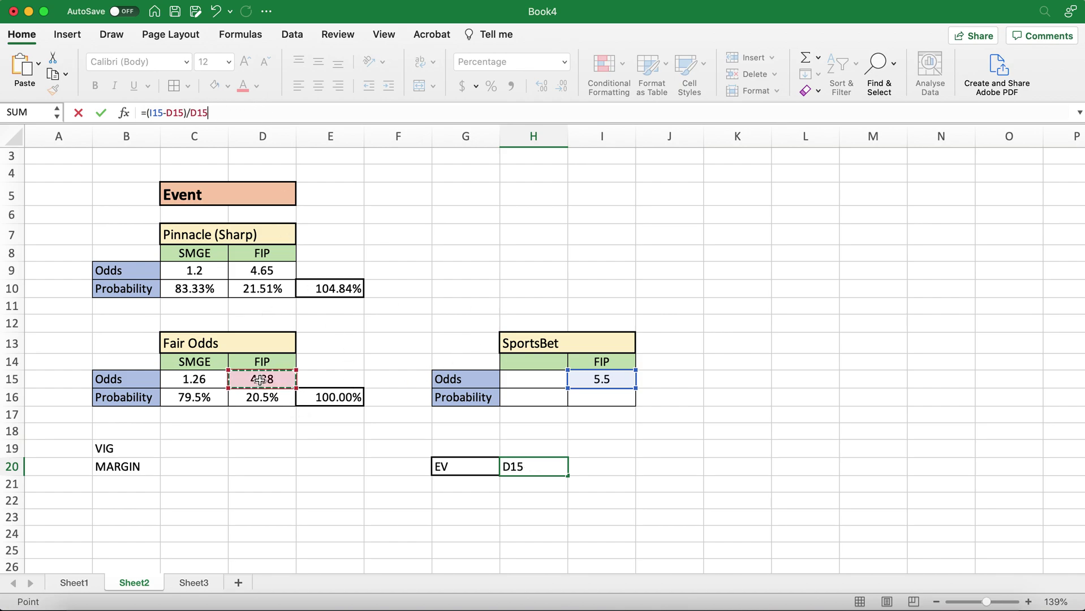
pyautogui.press('Return')
pyautogui.click(729, 487)
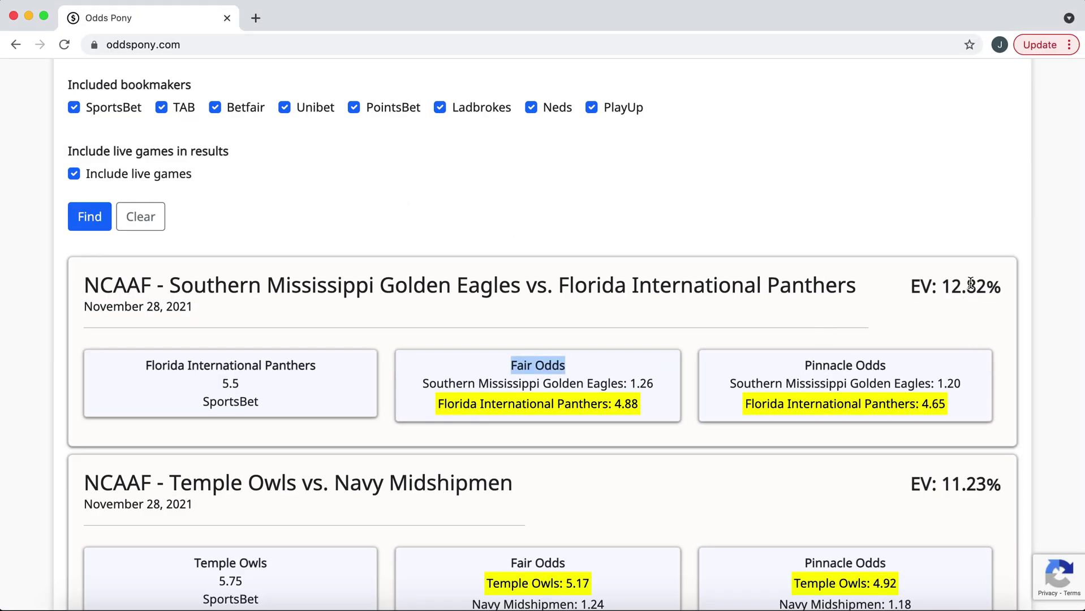
# Step: Check the Florida International Panthers wager's EV on Odds Pony against the sheet, and review the selected team and the fair odds there
pyautogui.click(1003, 286)
pyautogui.moveTo(1004, 292); pyautogui.dragTo(907, 292)
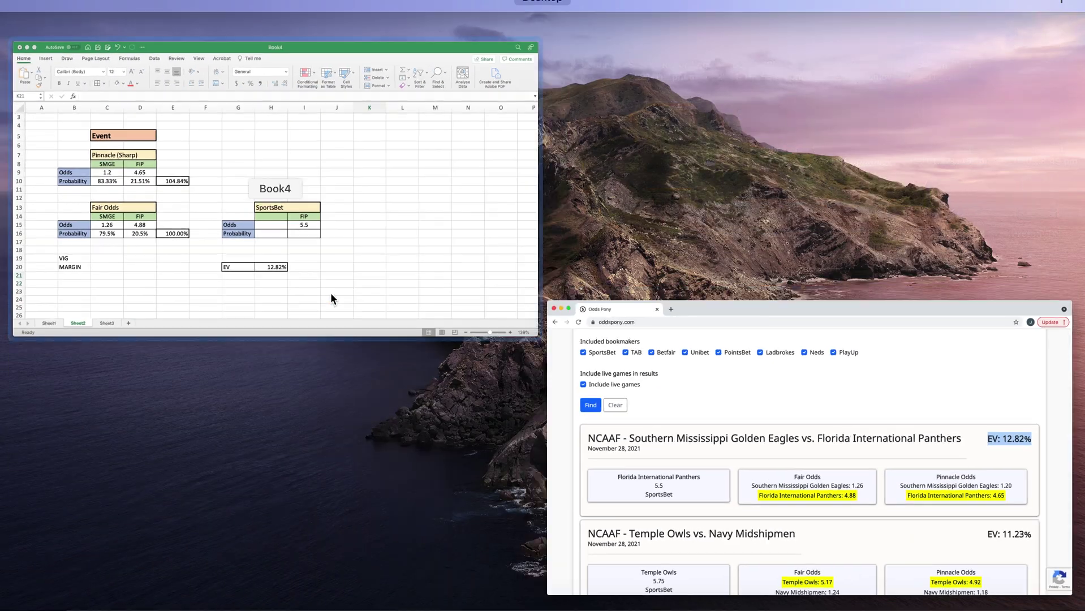
pyautogui.click(330, 293)
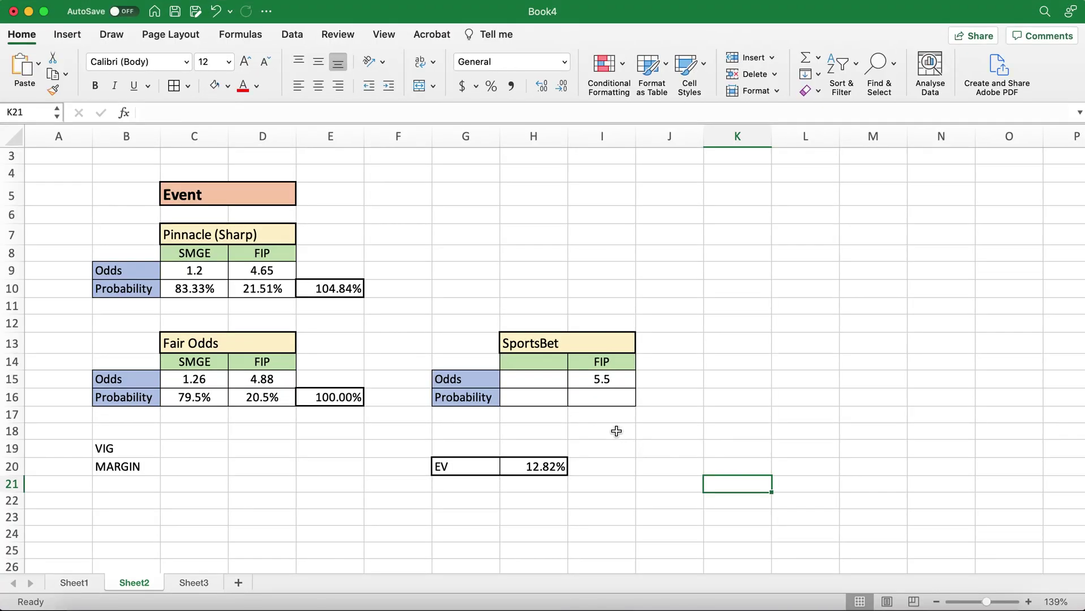
pyautogui.click(594, 431)
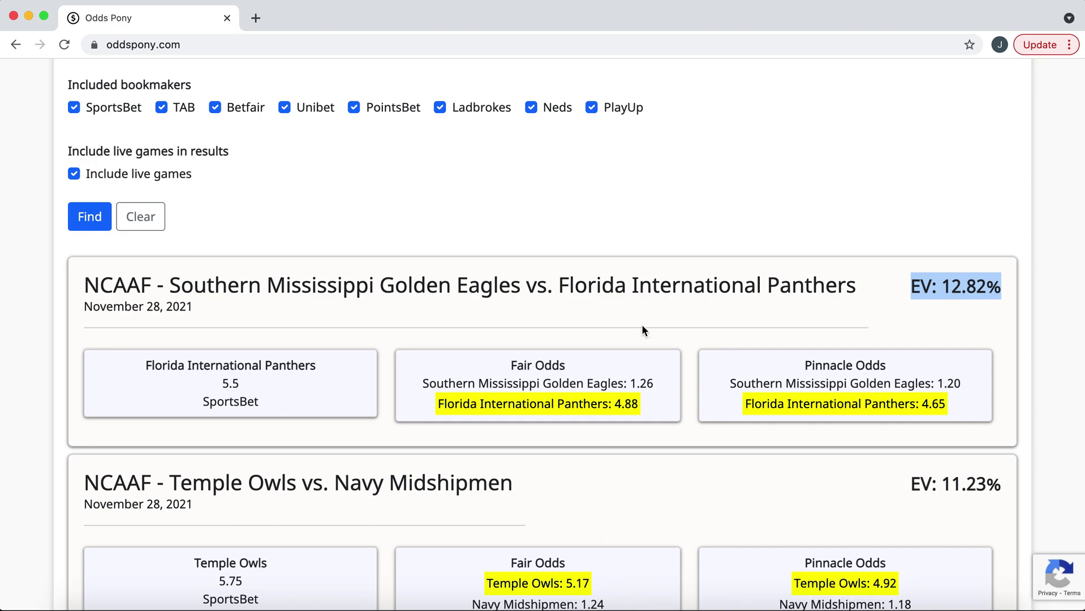
pyautogui.moveTo(146, 366); pyautogui.dragTo(371, 369)
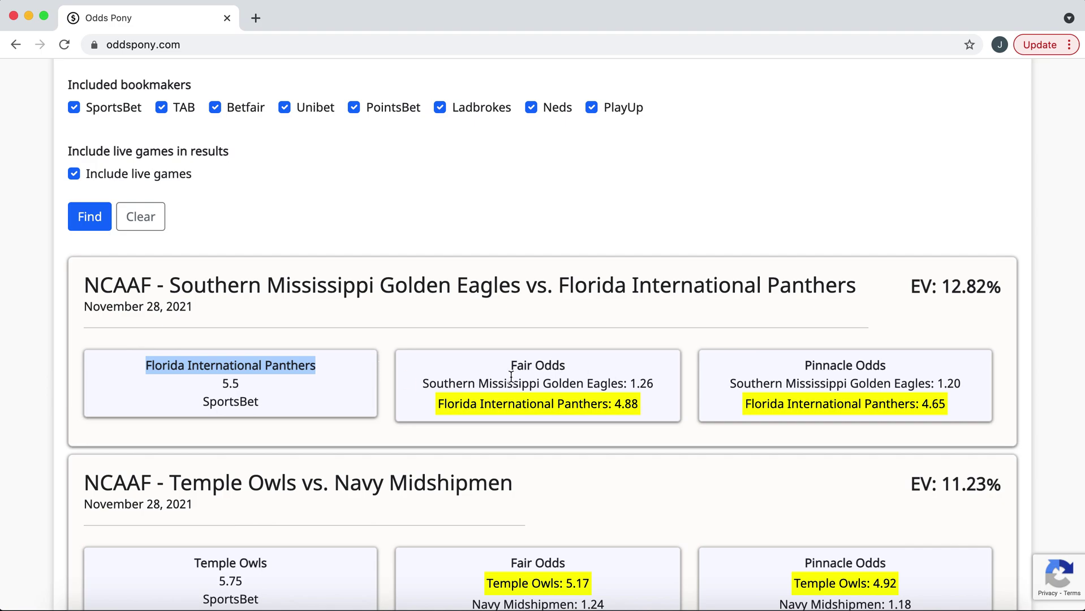
pyautogui.moveTo(665, 386); pyautogui.dragTo(391, 385)
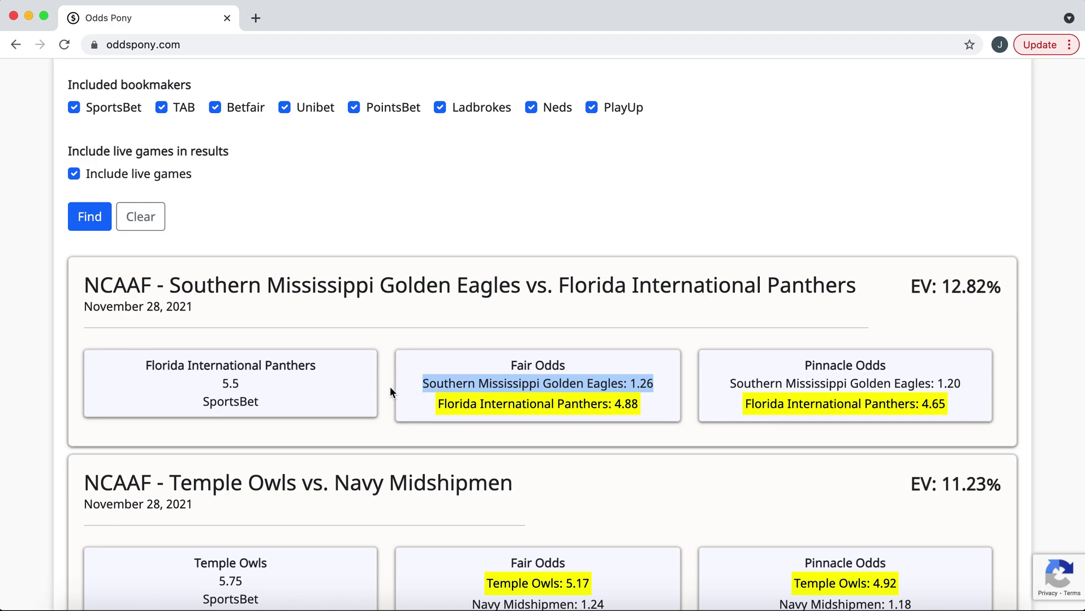
pyautogui.moveTo(316, 367); pyautogui.dragTo(155, 371)
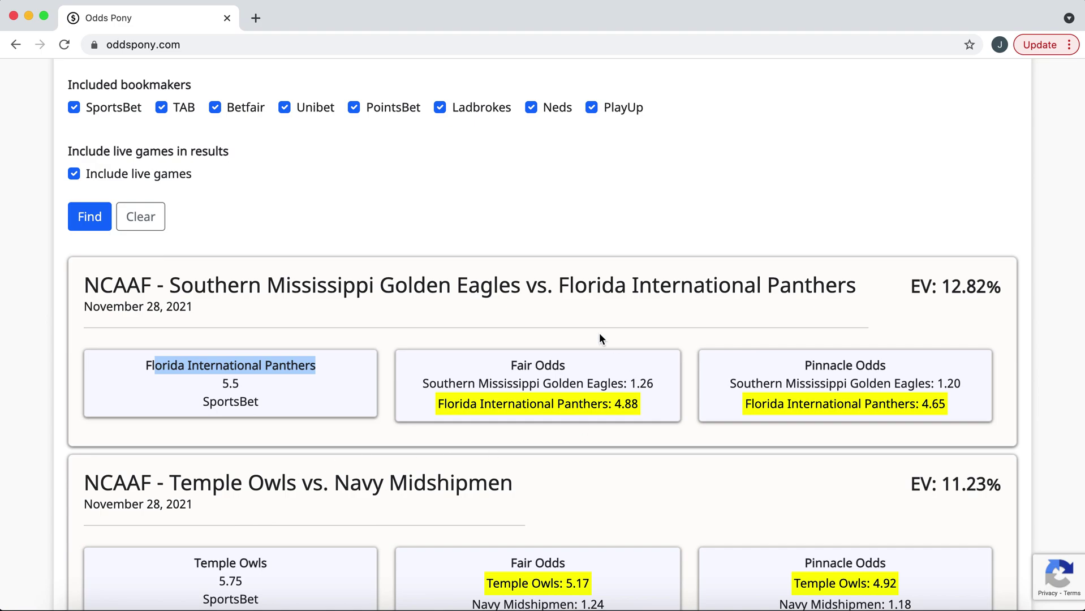
pyautogui.click(471, 339)
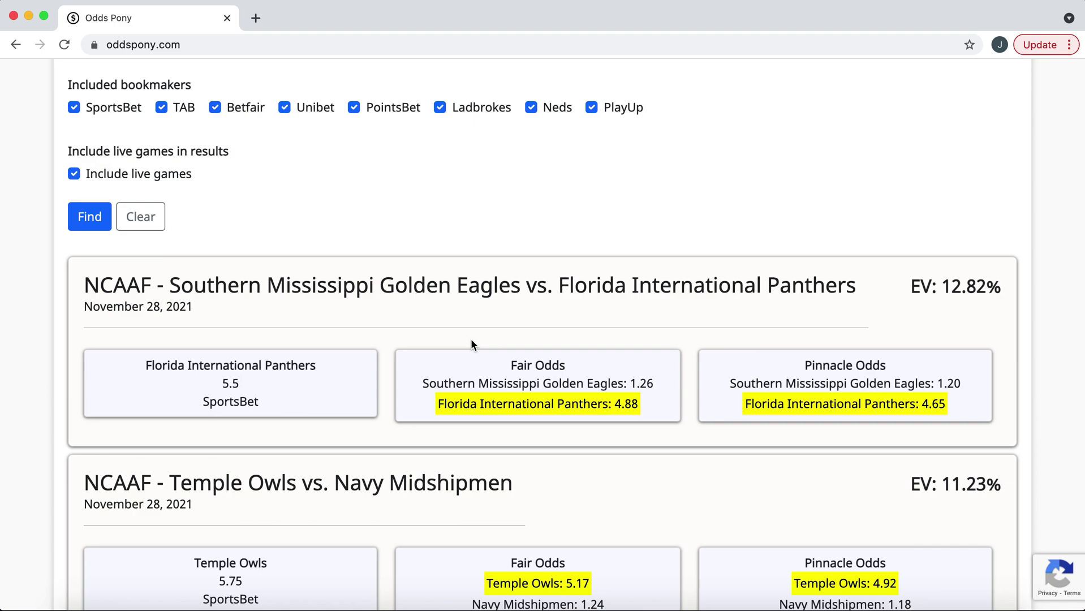
# Step: Browse the remaining wagers in the Odds Pony results, examining their EV, bookmaker, fair odds and Pinnacle odds
pyautogui.scroll(-4, 471, 344)
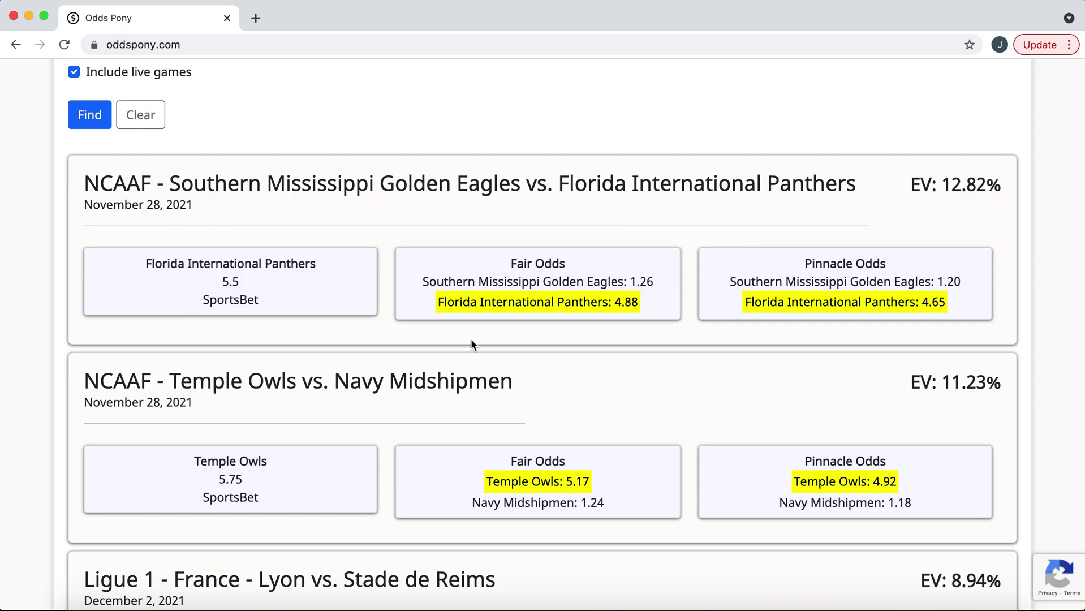
pyautogui.scroll(-15, 448, 338)
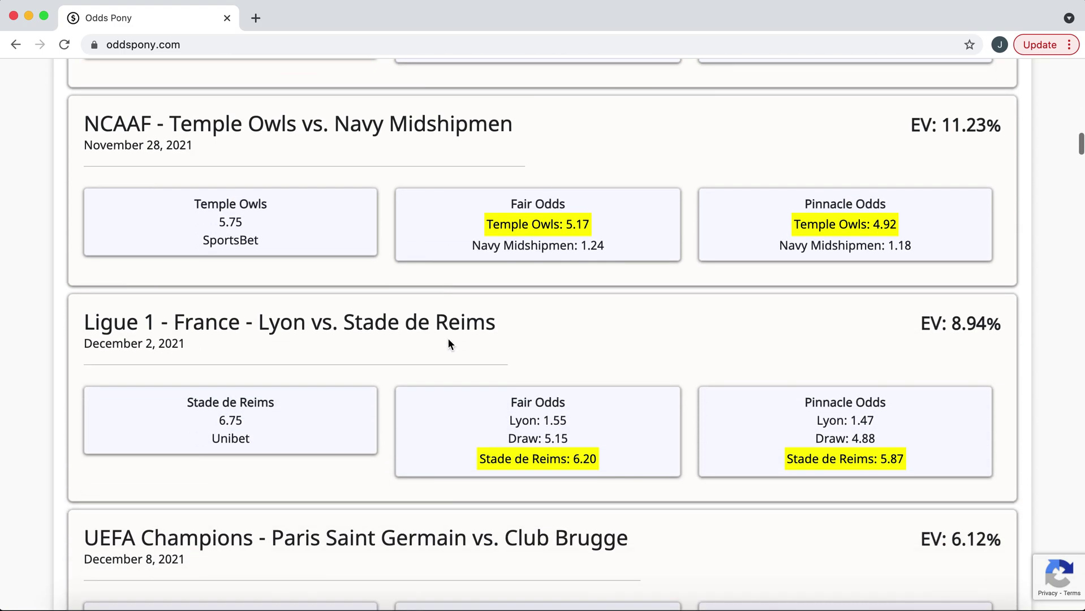
pyautogui.scroll(-2, 448, 342)
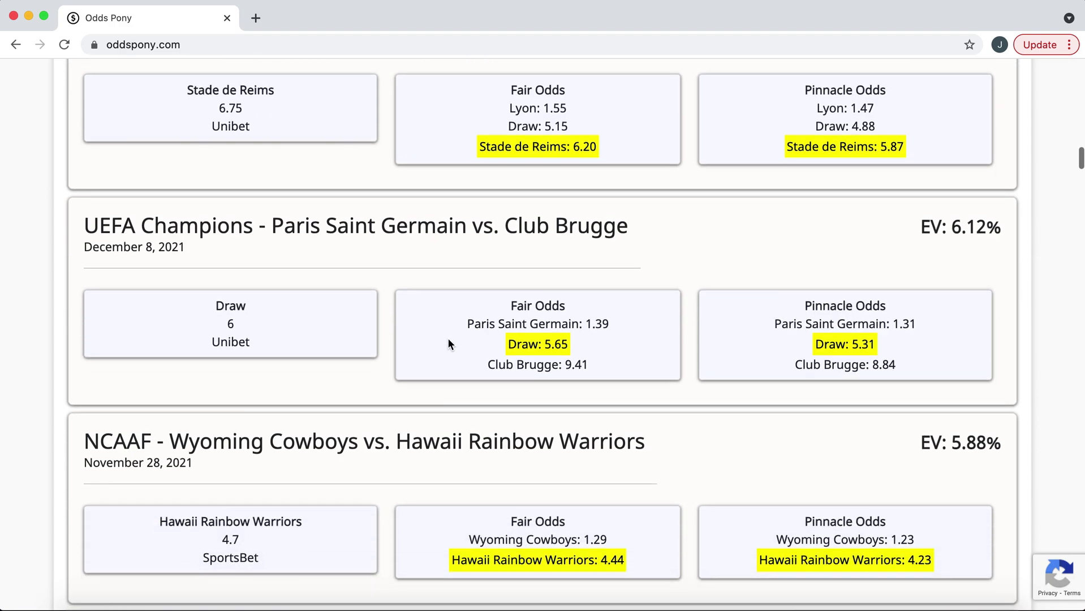
pyautogui.scroll(-1, 448, 343)
pyautogui.scroll(1, 448, 344)
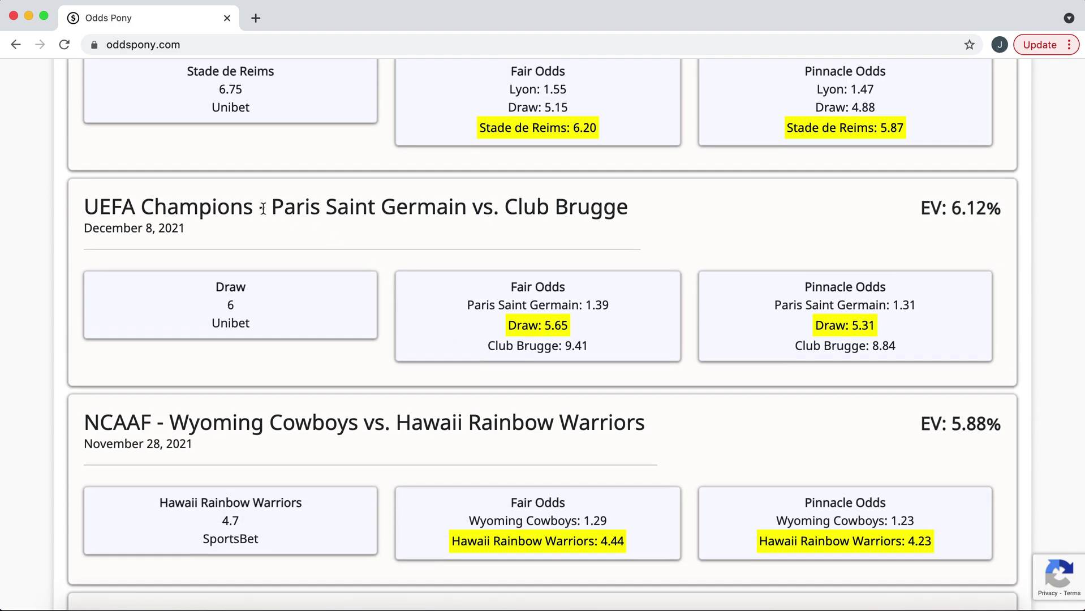
pyautogui.scroll(-1, 261, 209)
pyautogui.scroll(-2, 261, 214)
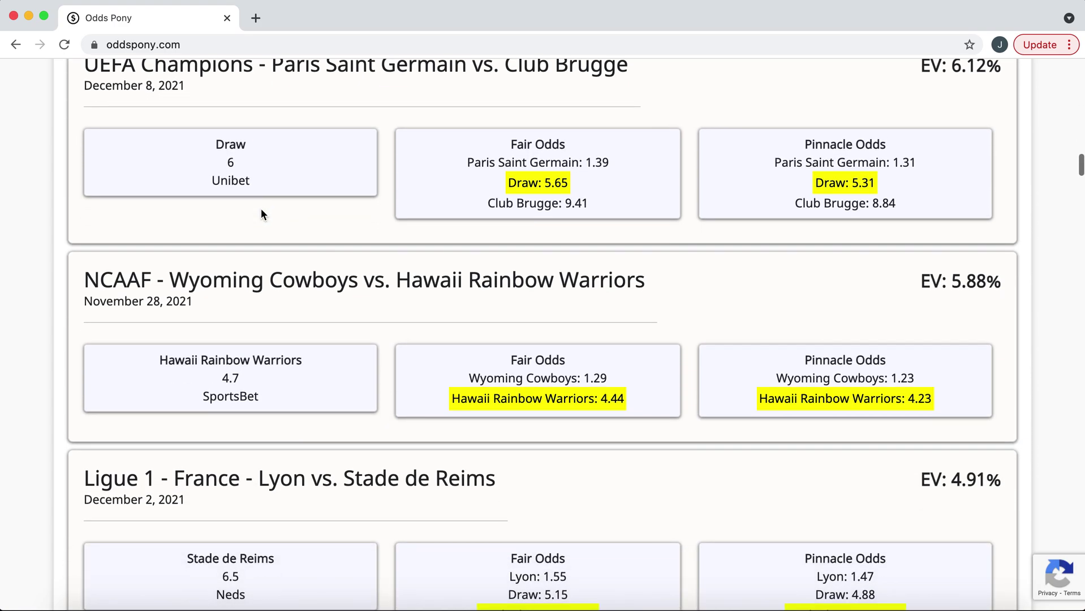
pyautogui.scroll(-4, 261, 214)
pyautogui.scroll(-2, 261, 214)
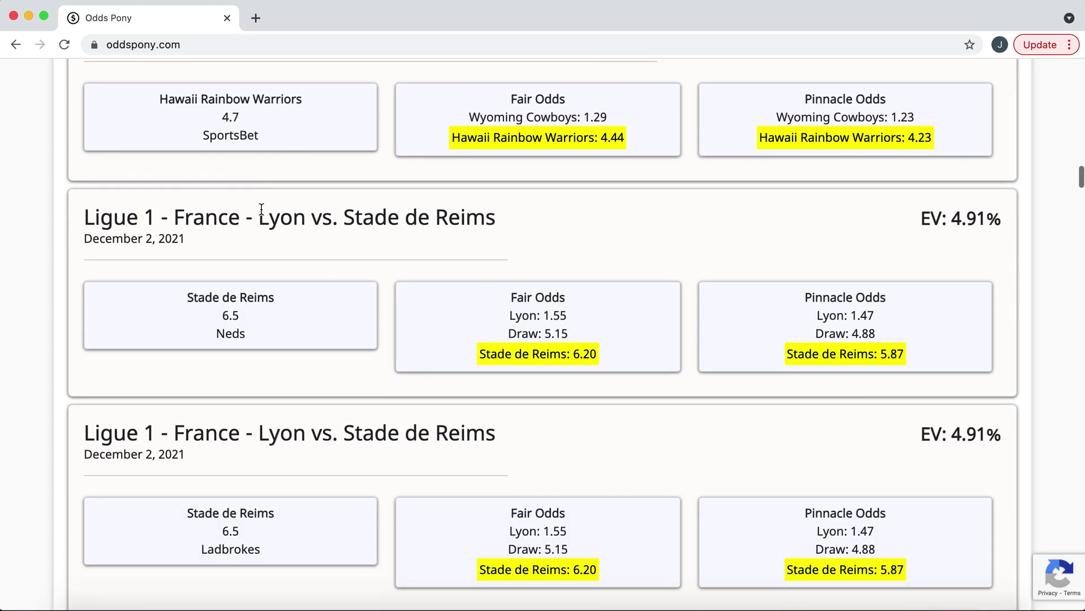
# Step: Copy the Western Sydney Wanderers' Pinnacle odds of 2.02 from the A-League wager on Odds Pony into C7 of Sheet3 in Excel
pyautogui.scroll(-15, 521, 257)
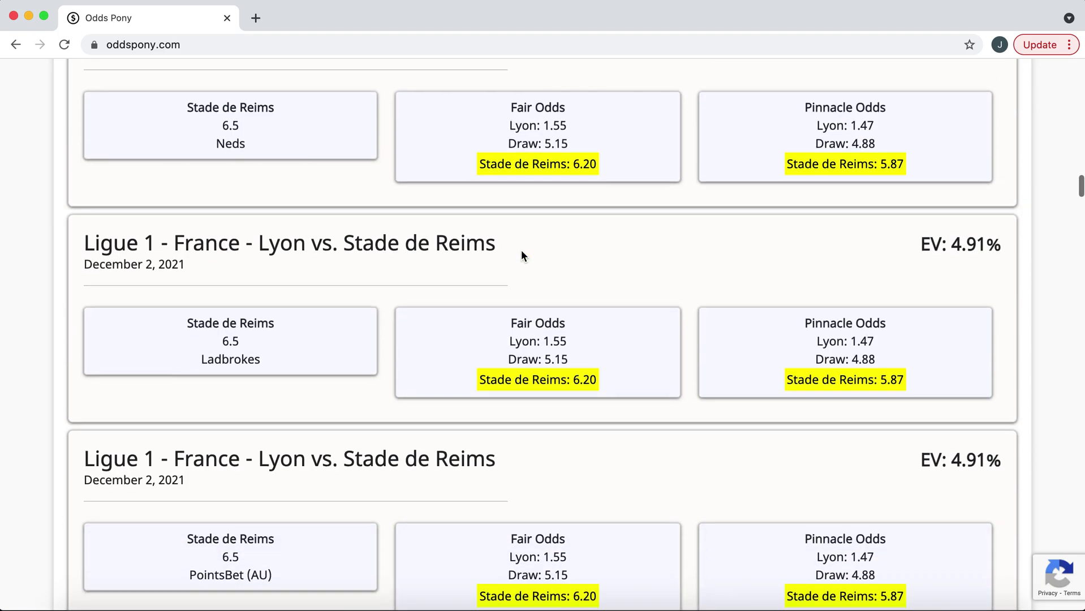
pyautogui.scroll(-5, 521, 257)
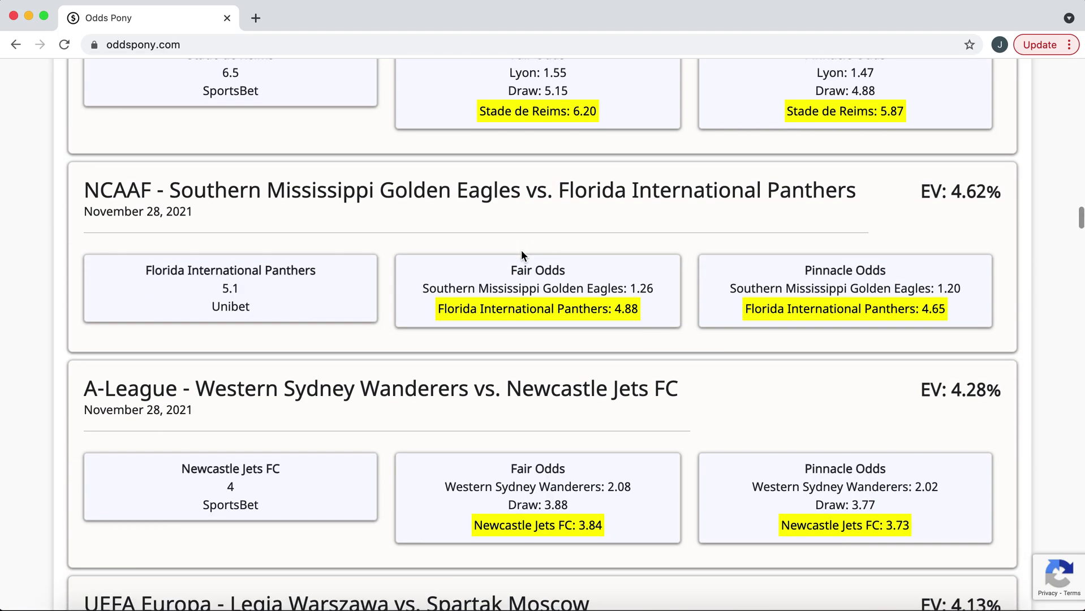
pyautogui.scroll(-2, 521, 256)
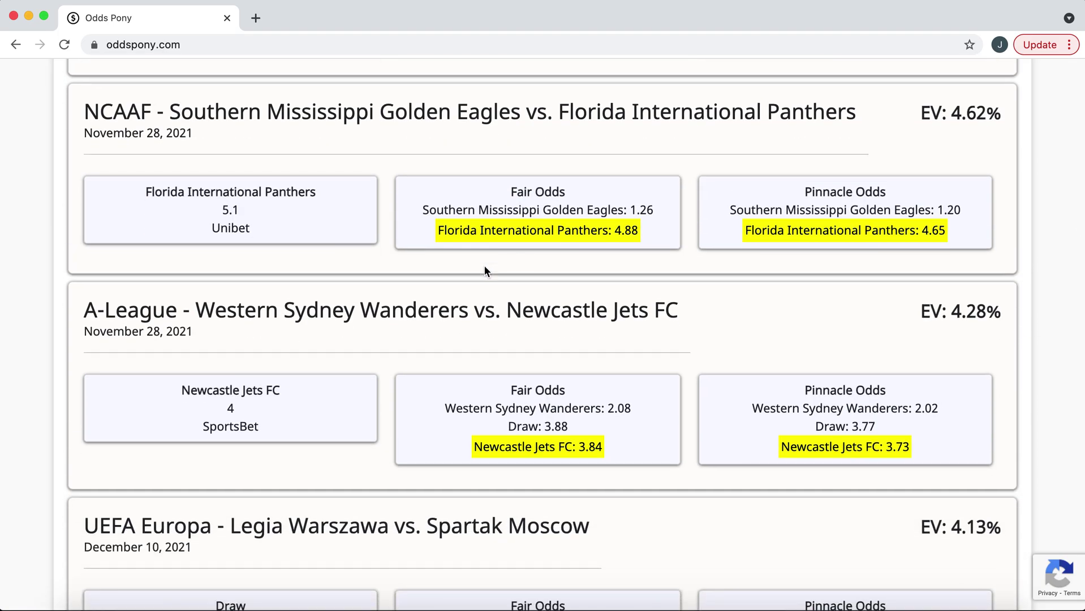
pyautogui.moveTo(165, 309); pyautogui.dragTo(61, 315)
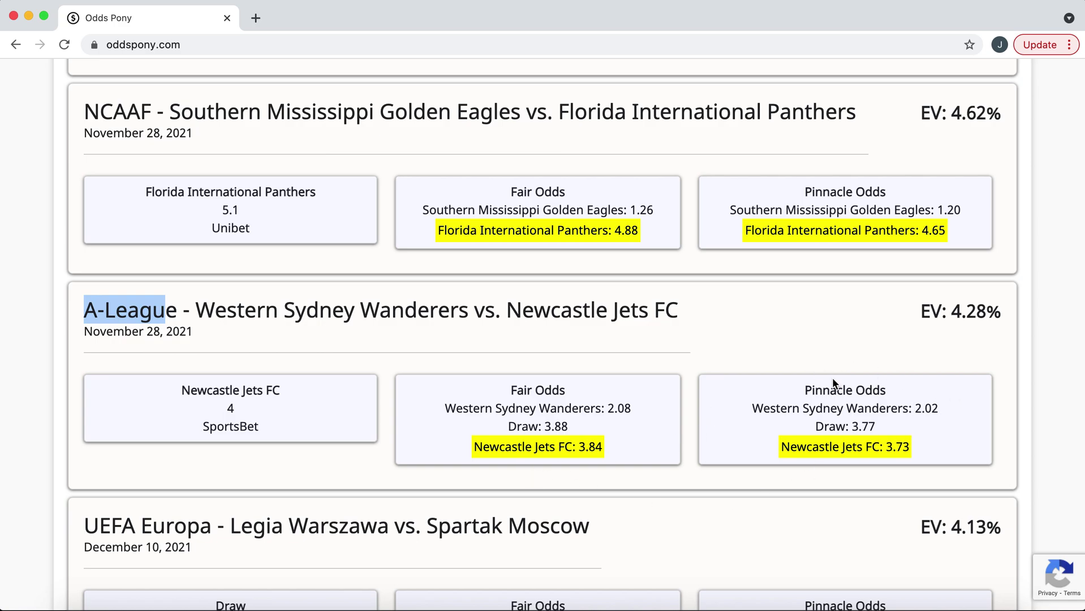
pyautogui.moveTo(942, 410); pyautogui.dragTo(917, 409)
pyautogui.press('super+c')
pyautogui.click(910, 407)
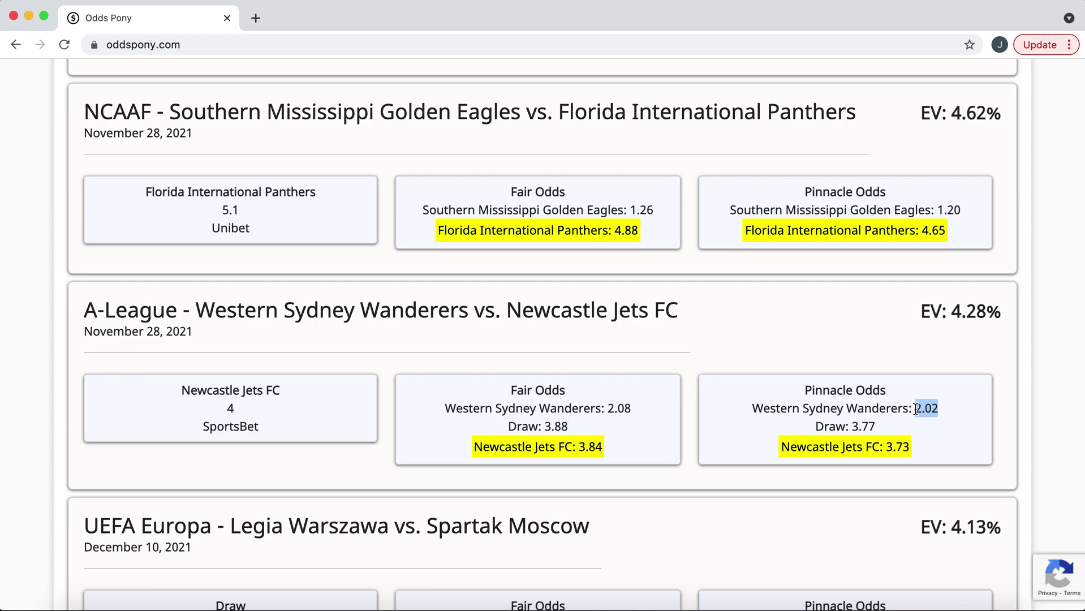
pyautogui.press('super+Tab')
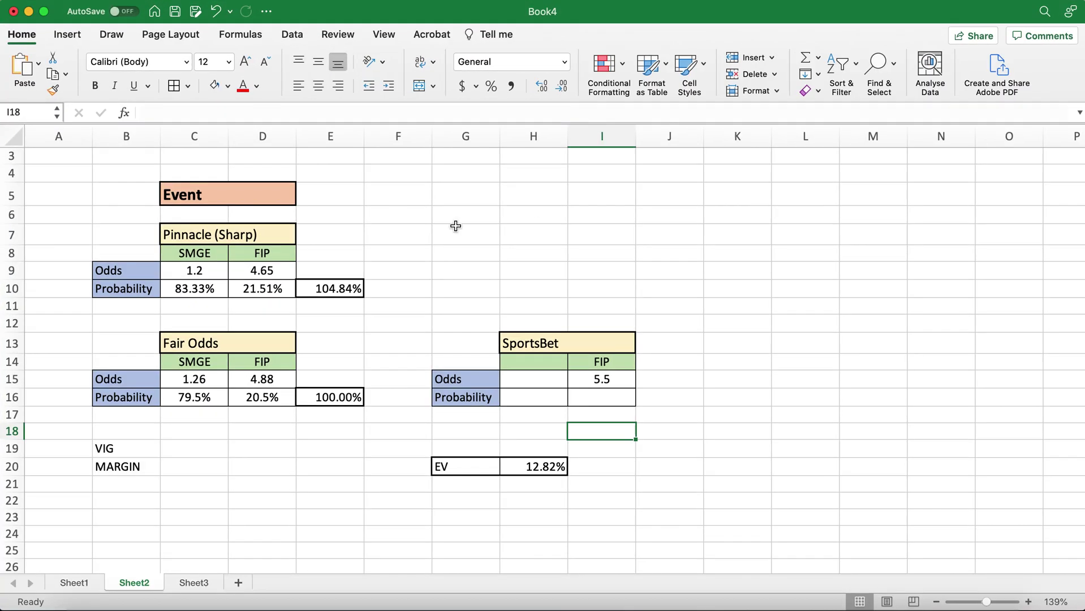
pyautogui.click(194, 583)
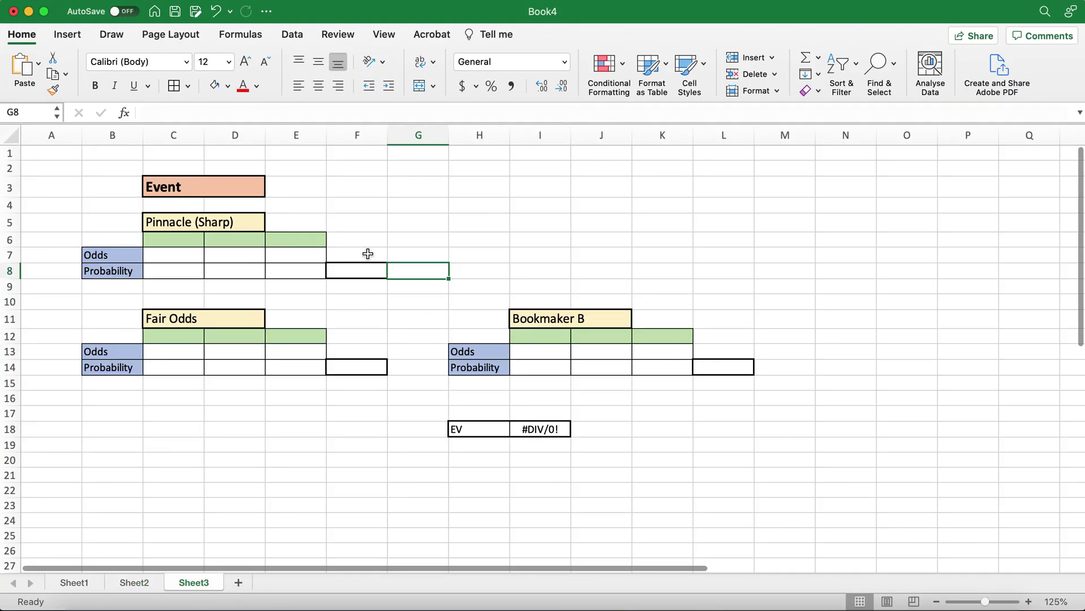
pyautogui.click(187, 254)
pyautogui.press('super+v')
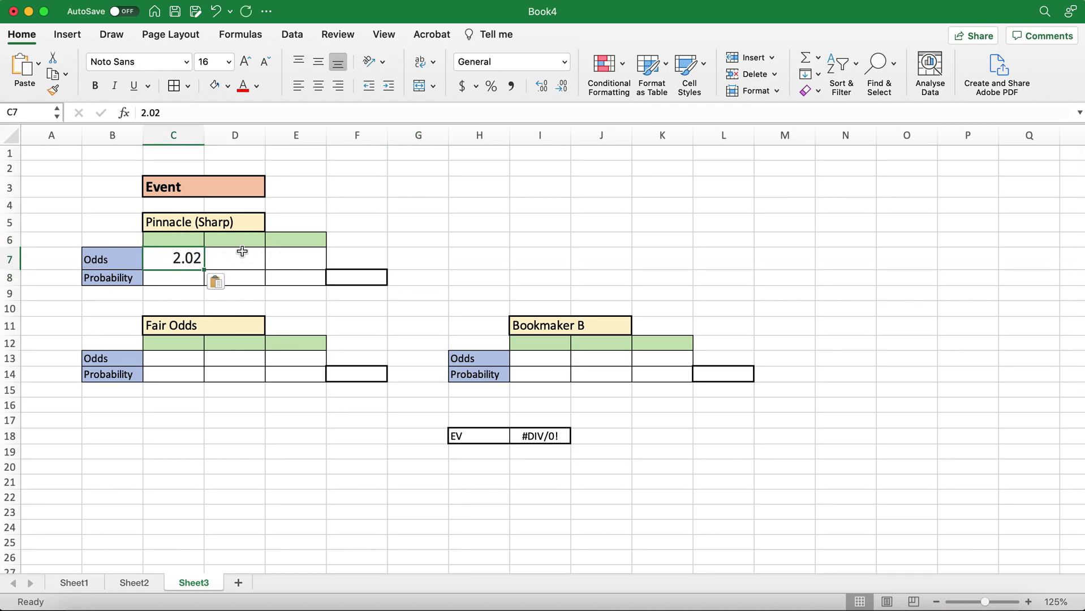
# Step: Enter the remaining Pinnacle odds for the A-League match, 3.77 in D7 and 3.73 in E7
pyautogui.click(242, 260)
pyautogui.write('3.77')
pyautogui.click(279, 329)
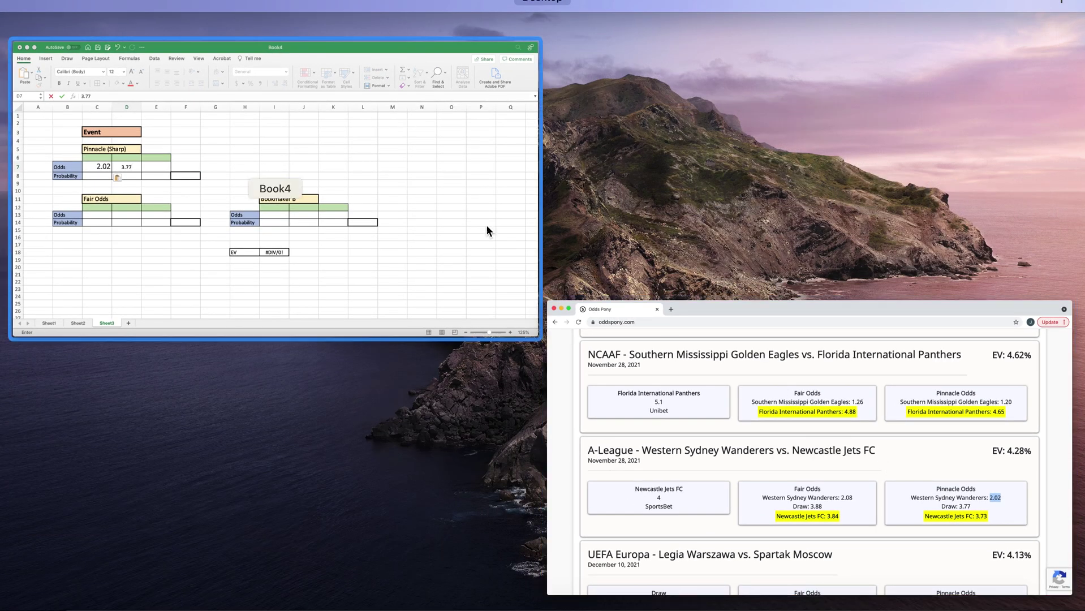
pyautogui.click(425, 226)
pyautogui.click(300, 264)
pyautogui.write('3')
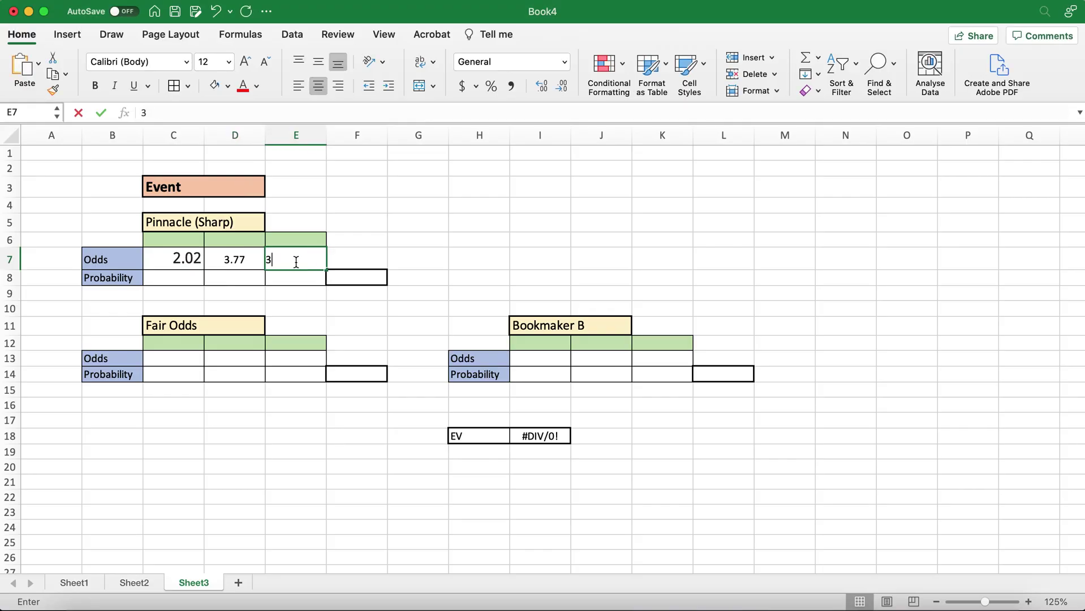
pyautogui.write('73')
pyautogui.click(249, 426)
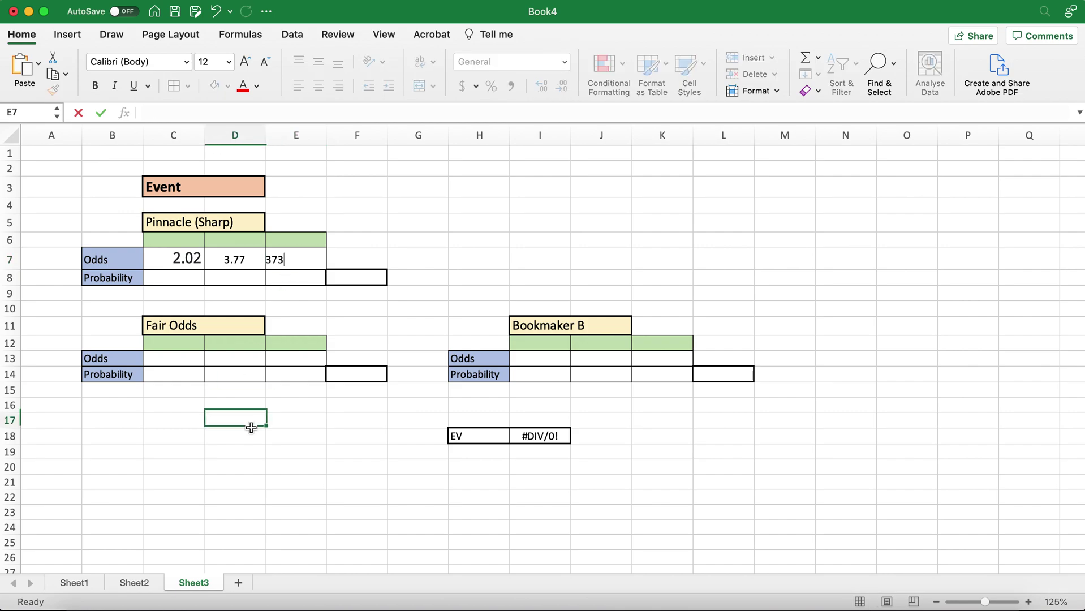
pyautogui.click(293, 250)
pyautogui.click(168, 113)
pyautogui.press('BackSpace')
pyautogui.press('BackSpace')
pyautogui.write('.73')
pyautogui.click(406, 325)
# Step: Copy the cell formatting of E7 onto the pasted odds in C7
pyautogui.click(300, 262)
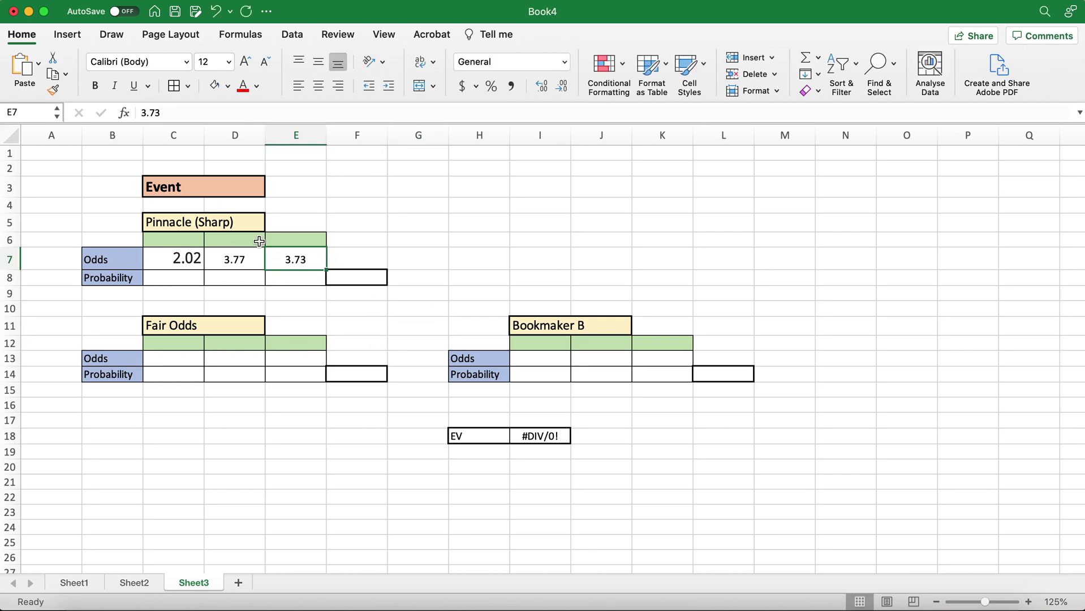
pyautogui.click(54, 90)
pyautogui.click(170, 259)
pyautogui.click(359, 312)
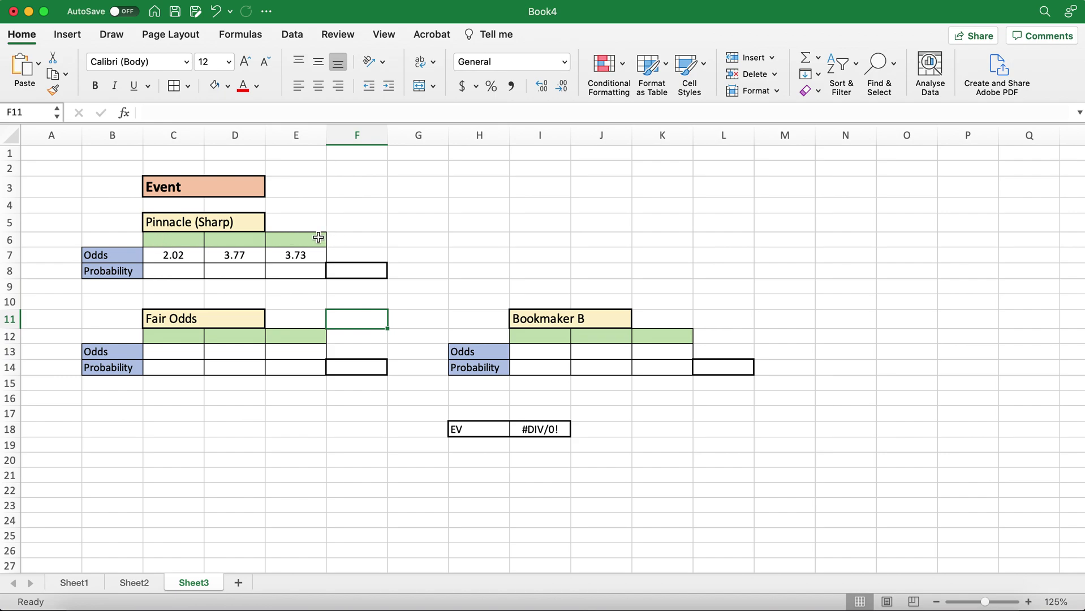
# Step: Calculate the Pinnacle implied probability in C8 with =1/C7 and fill the formula across to E8
pyautogui.moveTo(320, 238); pyautogui.dragTo(179, 238)
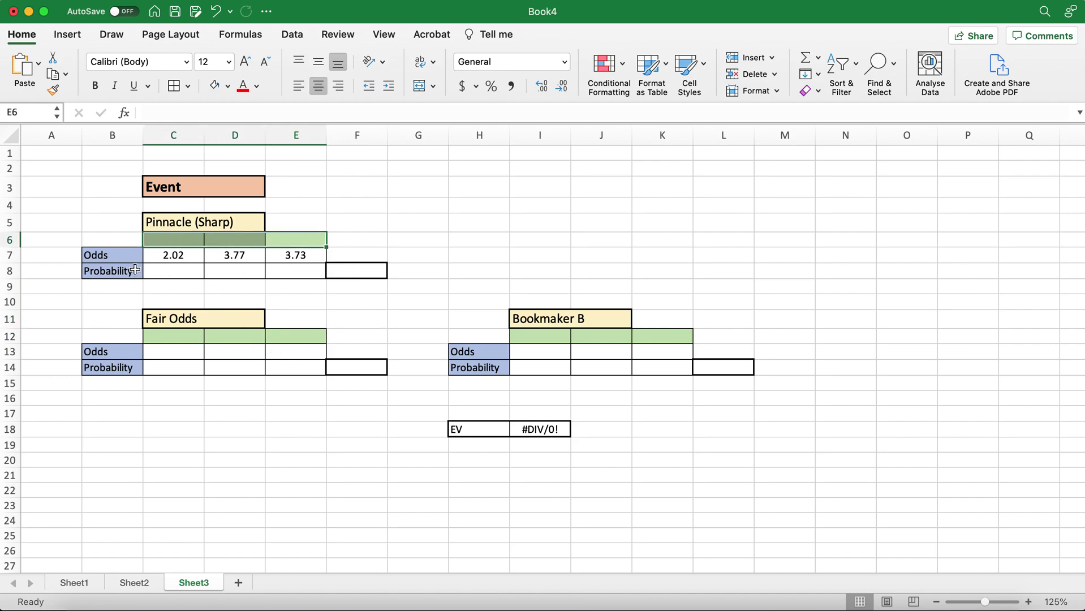
pyautogui.click(174, 268)
pyautogui.write('=/')
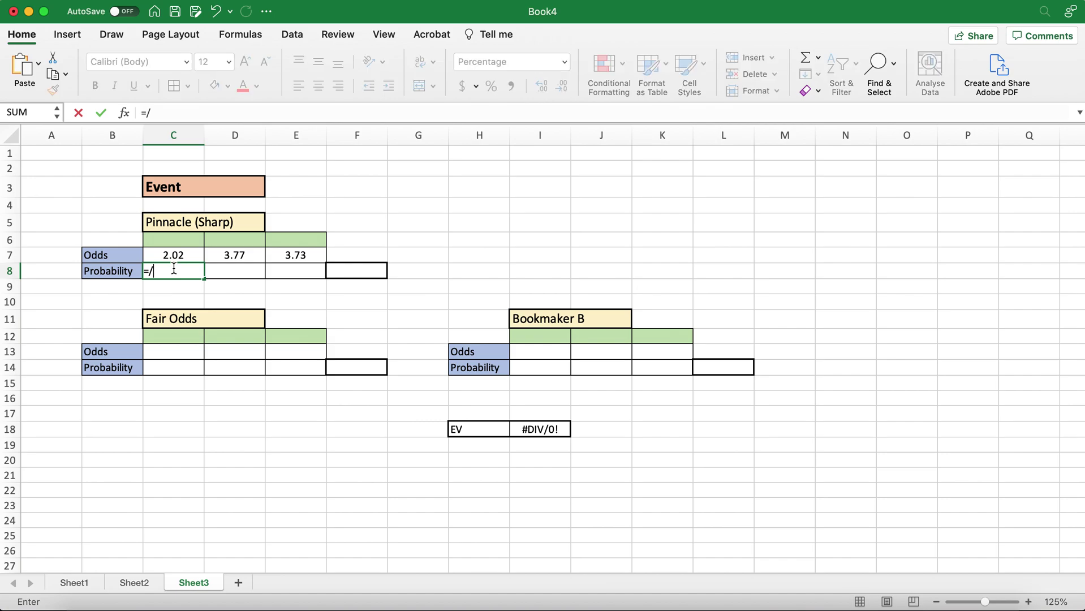
pyautogui.click(174, 257)
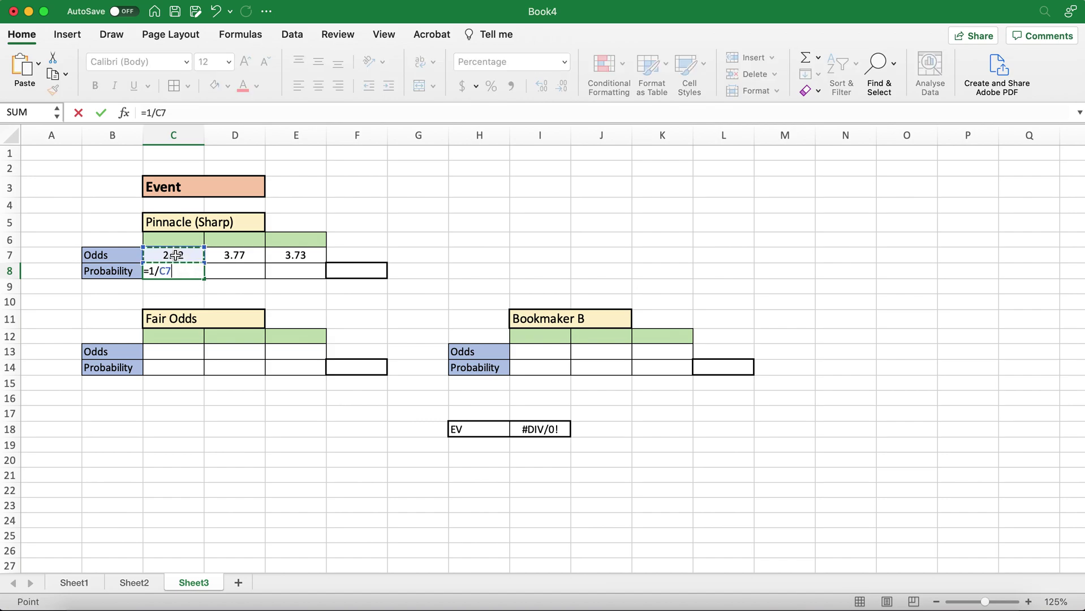
pyautogui.press('Return')
pyautogui.click(192, 271)
pyautogui.moveTo(205, 277); pyautogui.dragTo(311, 277)
pyautogui.click(276, 317)
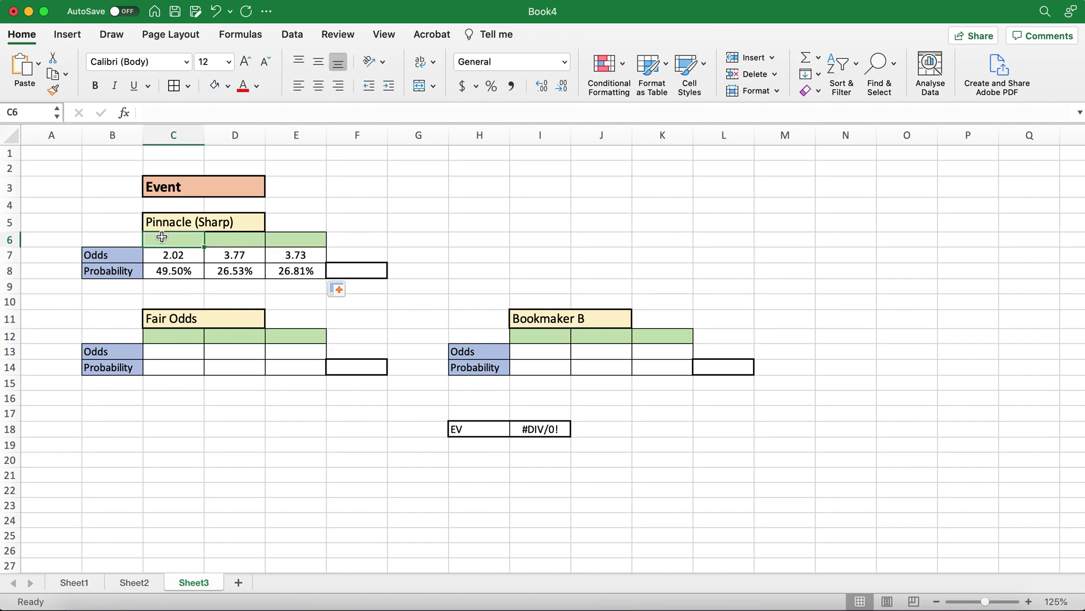
# Step: Add the three Pinnacle probabilities in F8 with =C8+D8+E8
pyautogui.click(359, 273)
pyautogui.write('=')
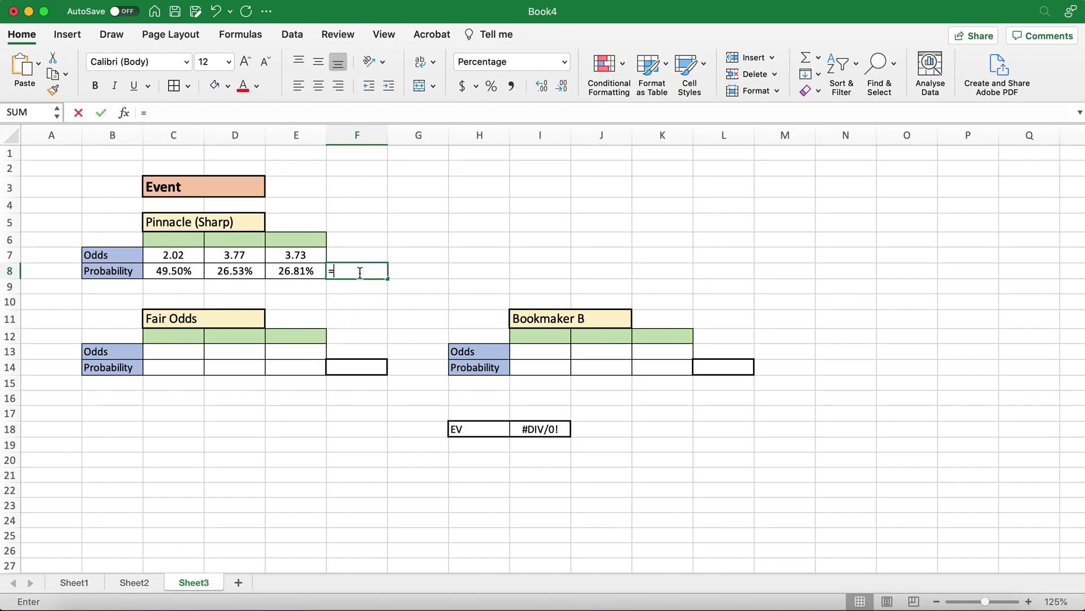
pyautogui.click(173, 270)
pyautogui.write('+')
pyautogui.click(249, 271)
pyautogui.write('+')
pyautogui.click(297, 270)
pyautogui.press('Return')
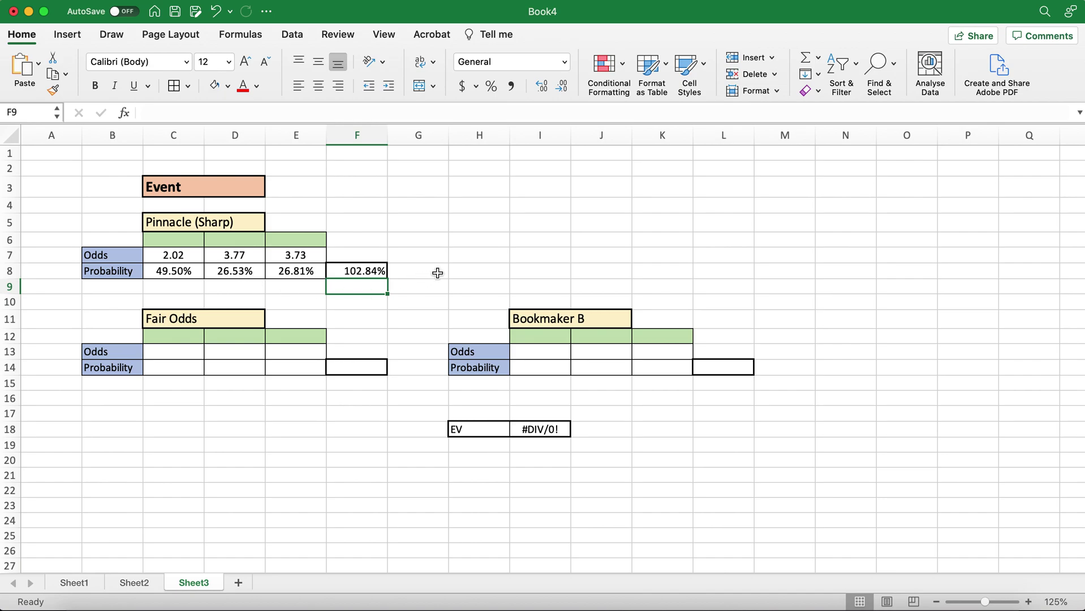
# Step: Calculate the first outcome's fair probability in C14 with =C8/F8
pyautogui.click(194, 443)
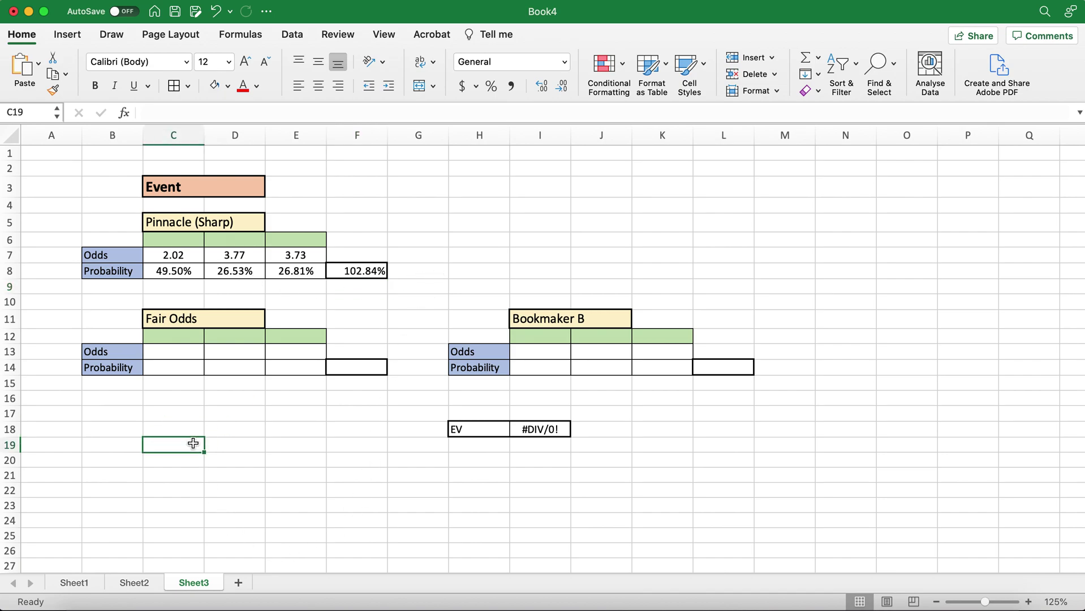
pyautogui.click(164, 367)
pyautogui.write('=')
pyautogui.click(168, 275)
pyautogui.write('/')
pyautogui.click(367, 273)
pyautogui.press('Return')
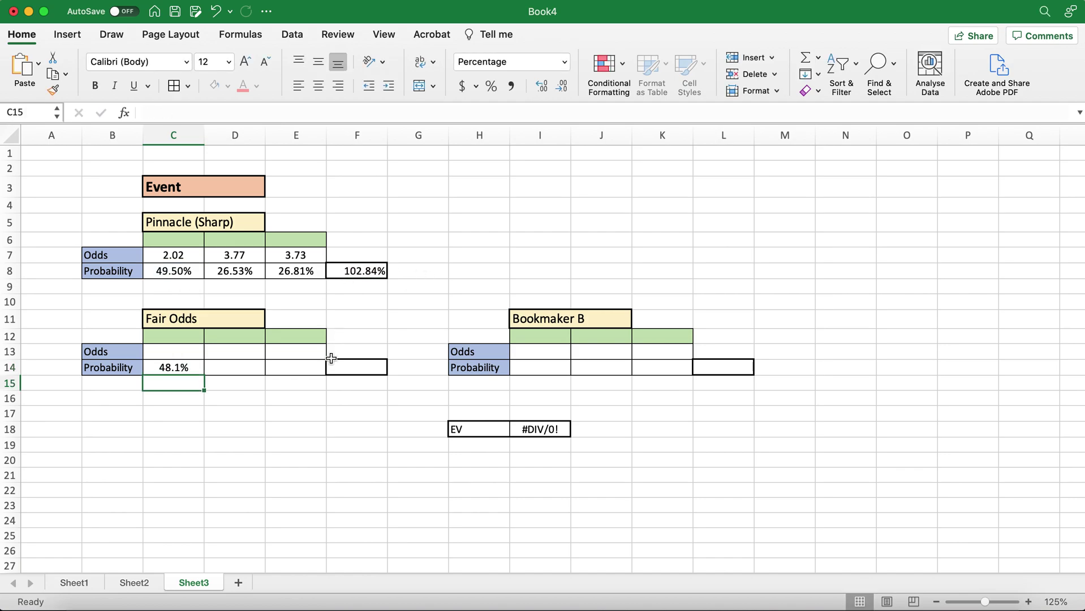
# Step: Calculate the draw's fair probability in D14 with =D8/F8
pyautogui.click(234, 367)
pyautogui.write('=1/')
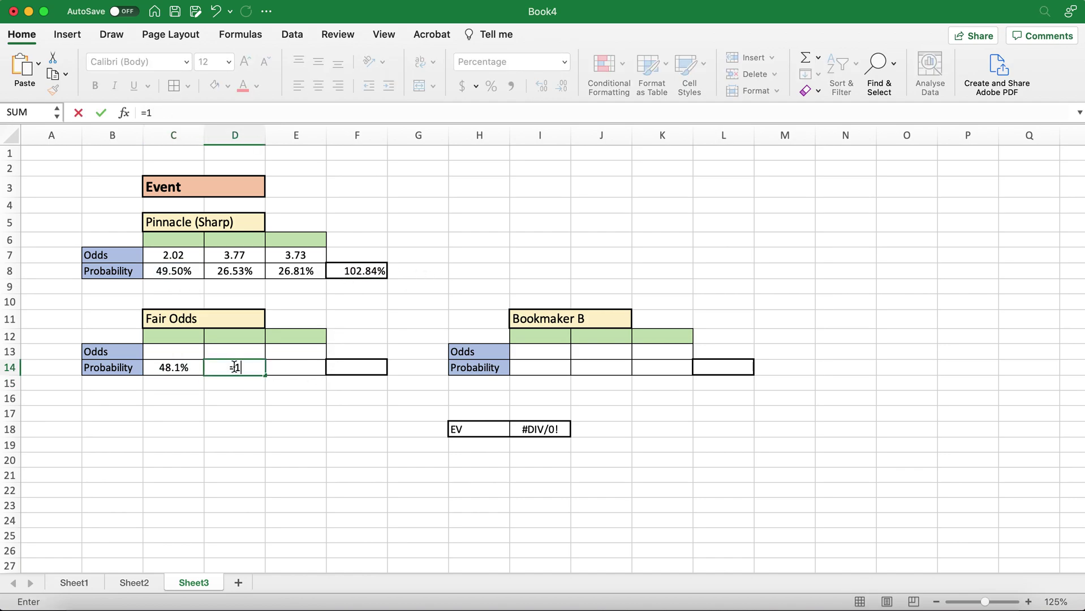
pyautogui.press('BackSpace')
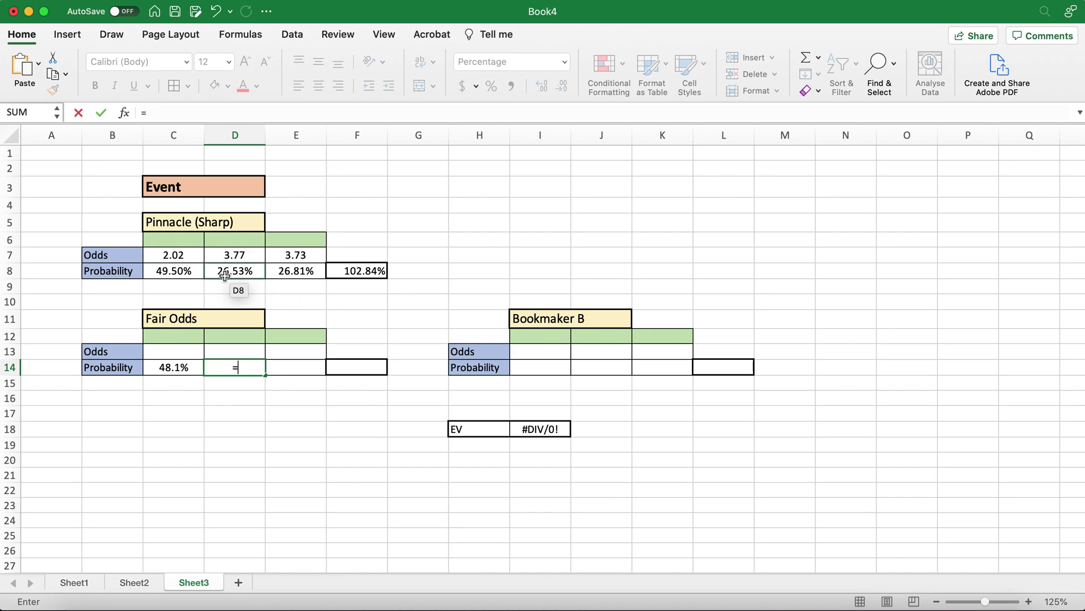
pyautogui.click(225, 275)
pyautogui.write('/')
pyautogui.click(358, 276)
pyautogui.press('Return')
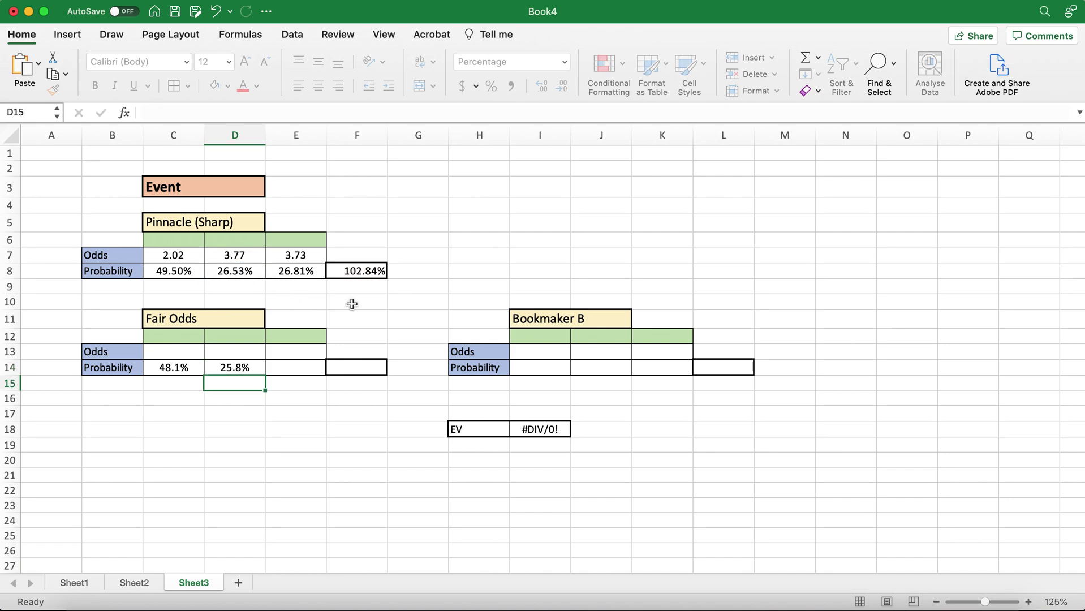
# Step: Calculate the third outcome's fair probability in E14 with =E8/F8
pyautogui.click(295, 368)
pyautogui.write('=')
pyautogui.click(293, 268)
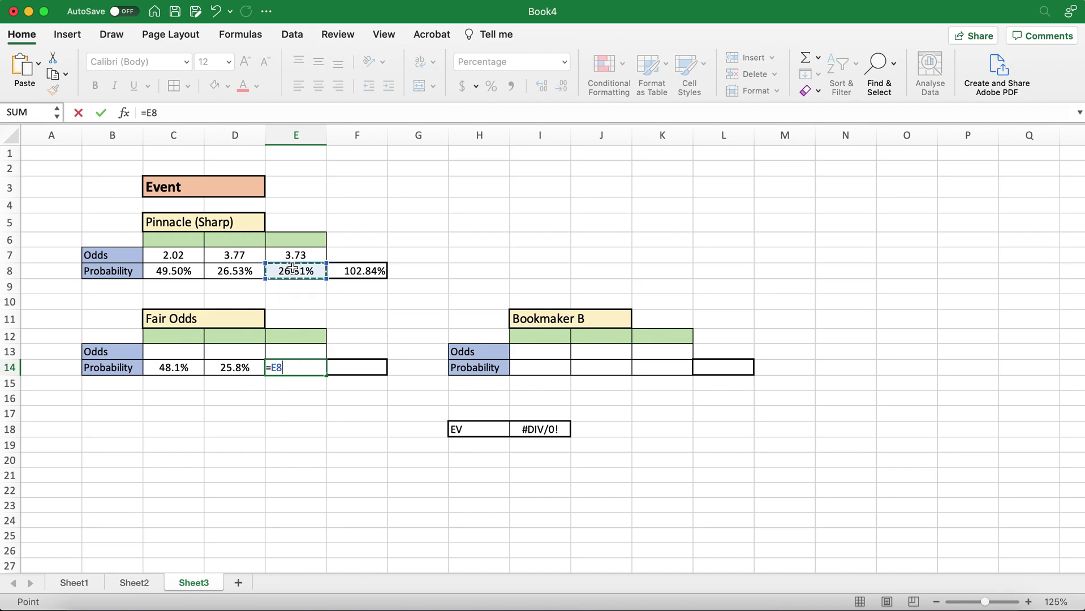
pyautogui.write('/')
pyautogui.click(374, 271)
pyautogui.press('Return')
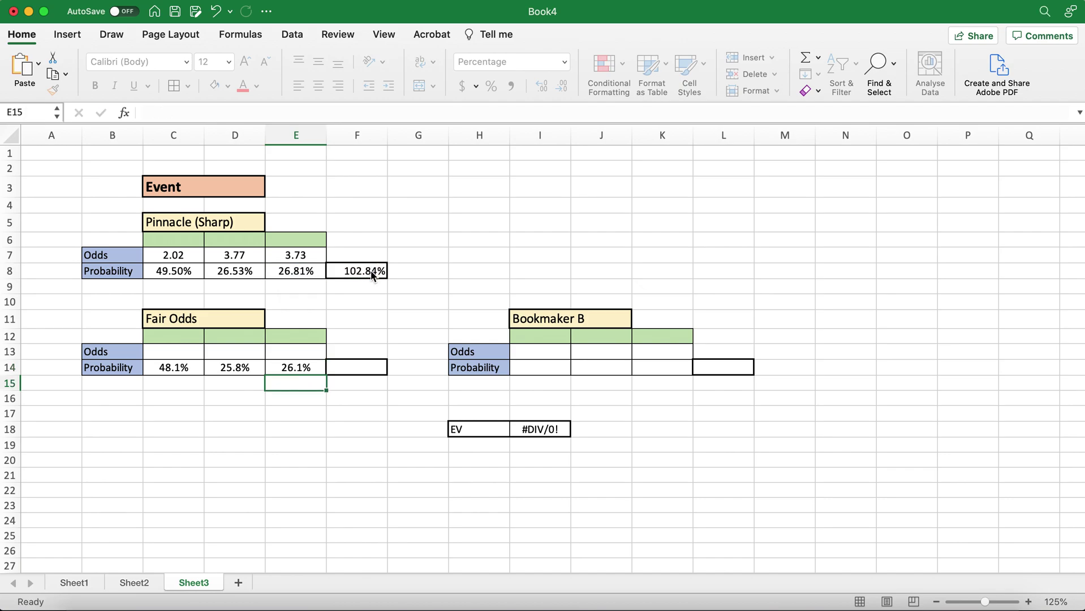
# Step: Convert the first two fair probabilities into fair odds, with =1/C14 in C13 and =1/D14 in D13
pyautogui.click(219, 488)
pyautogui.click(162, 356)
pyautogui.write('=1/')
pyautogui.click(168, 366)
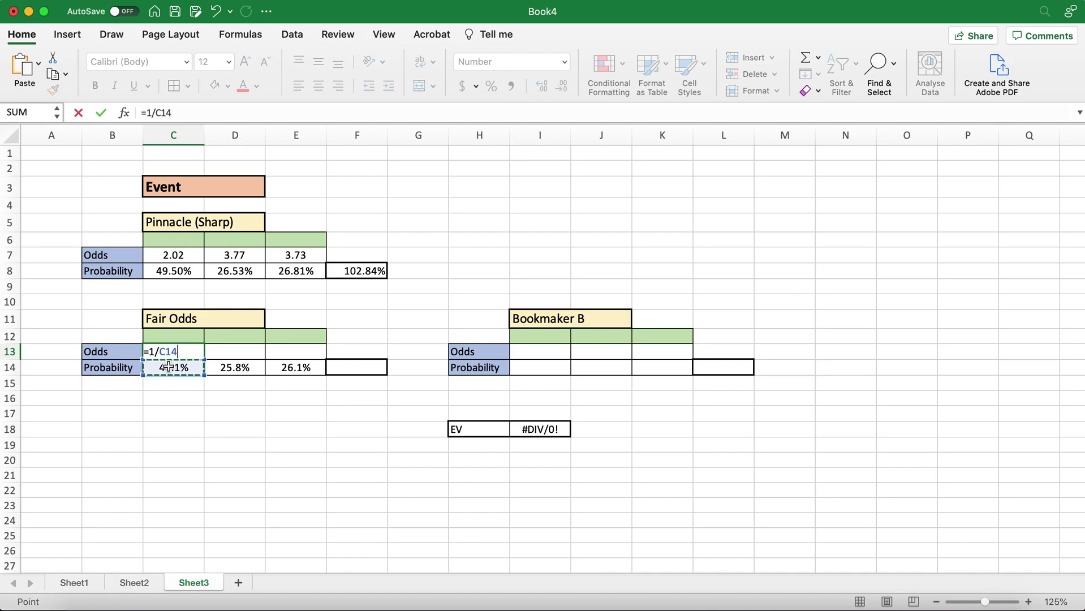
pyautogui.press('Return')
pyautogui.click(219, 346)
pyautogui.write('=1/')
pyautogui.click(241, 365)
pyautogui.press('Return')
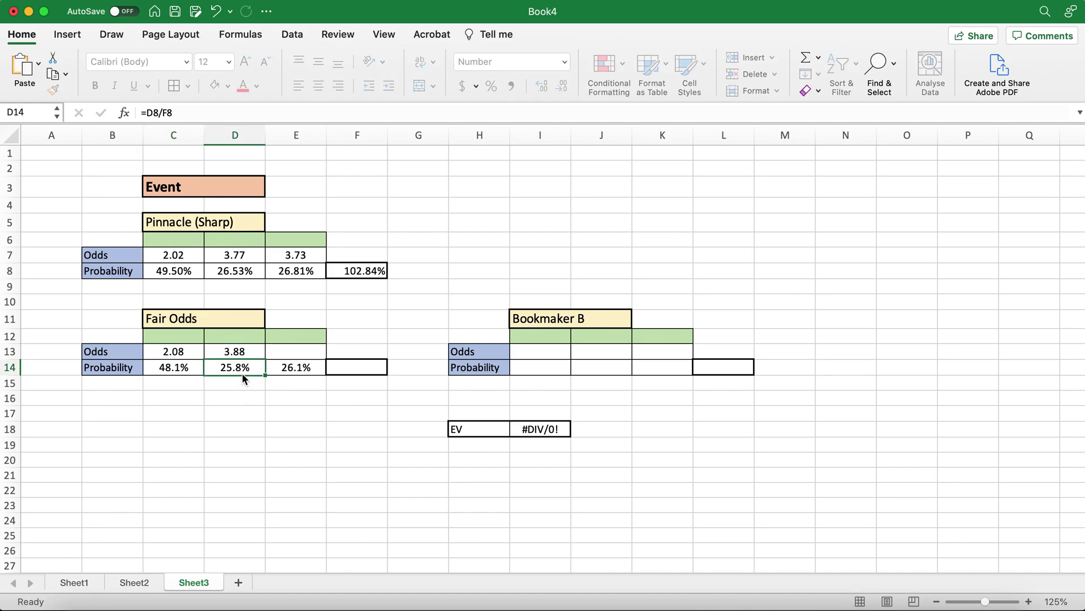
# Step: Convert the third fair probability into fair odds in E13 with =1/E14
pyautogui.click(297, 349)
pyautogui.write('1')
pyautogui.write('=')
pyautogui.press('BackSpace')
pyautogui.press('BackSpace')
pyautogui.write('=1')
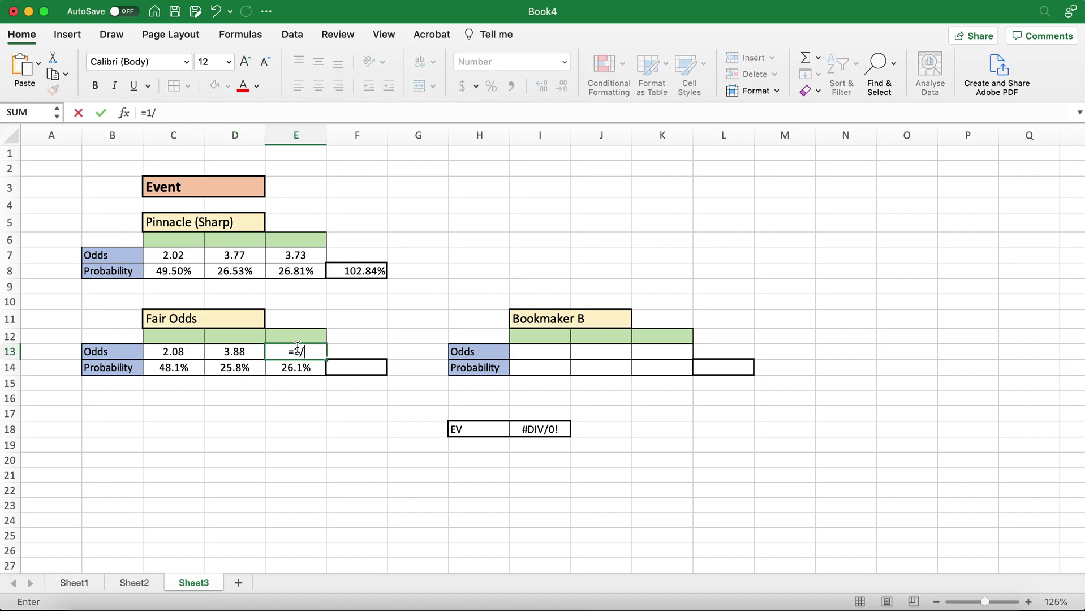
pyautogui.write('/')
pyautogui.click(295, 367)
pyautogui.press('Return')
pyautogui.click(234, 490)
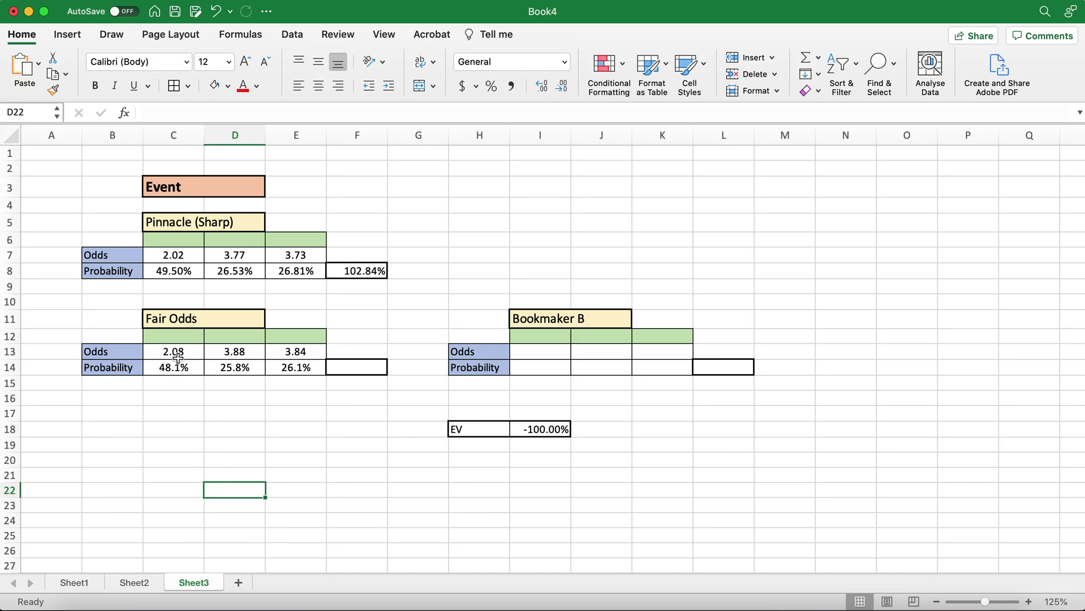
# Step: Compare the calculated fair odds in C13:E13 with the A-League wager's fair odds on Odds Pony
pyautogui.press('ctrl+super+f')
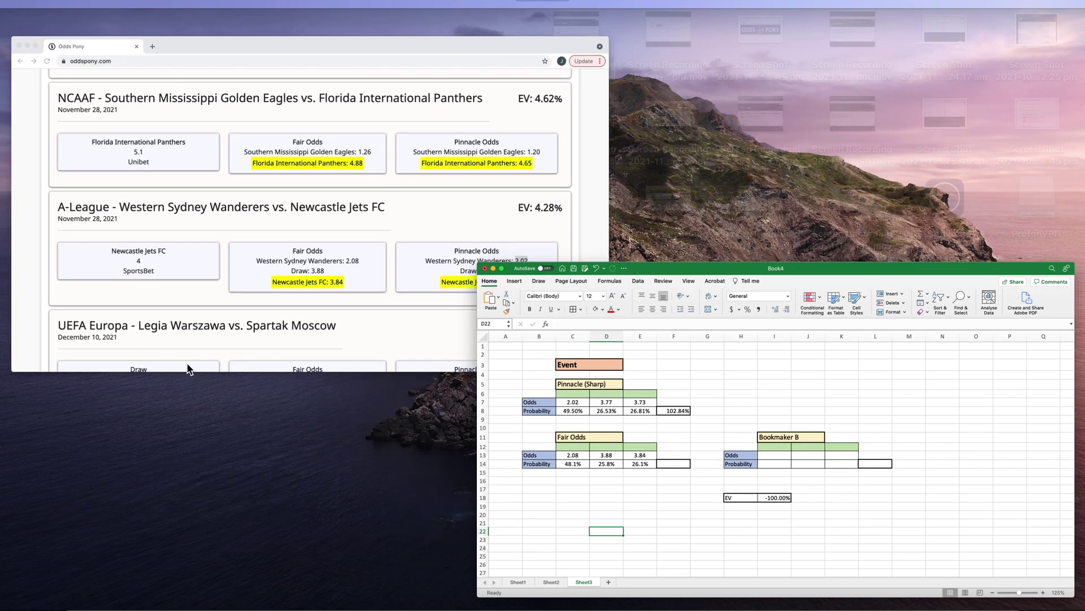
pyautogui.press('ctrl+super+f')
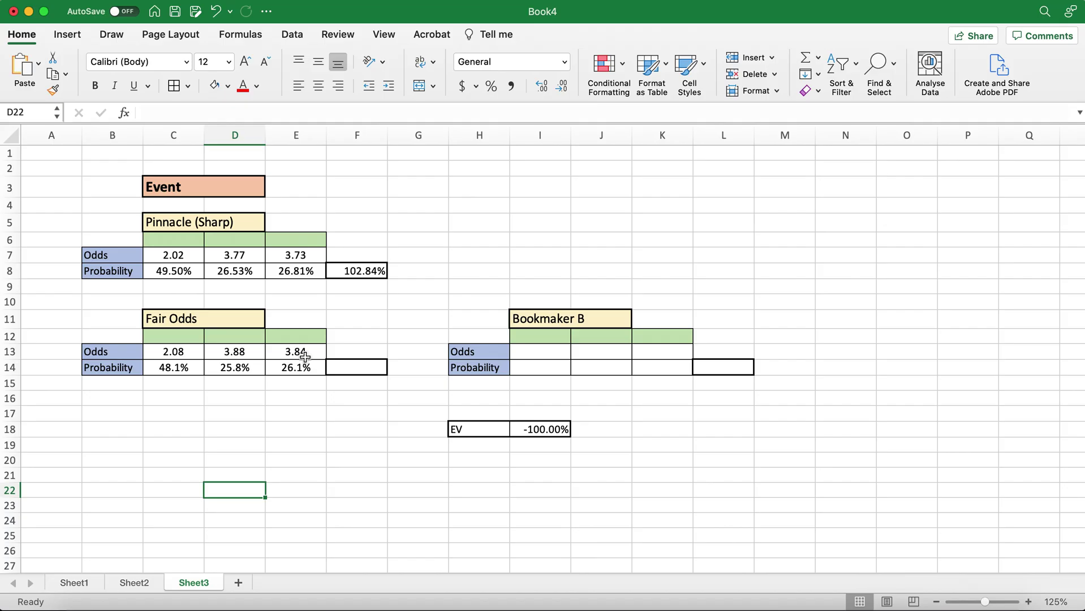
pyautogui.hotkey('ctrl', 'Left')
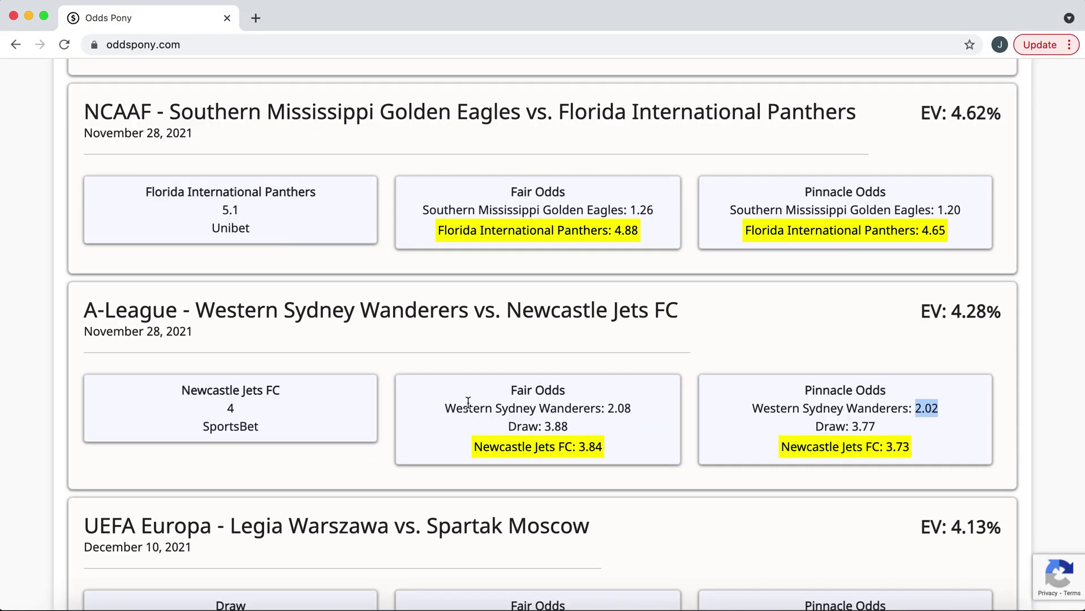
pyautogui.hotkey('ctrl', 'Right')
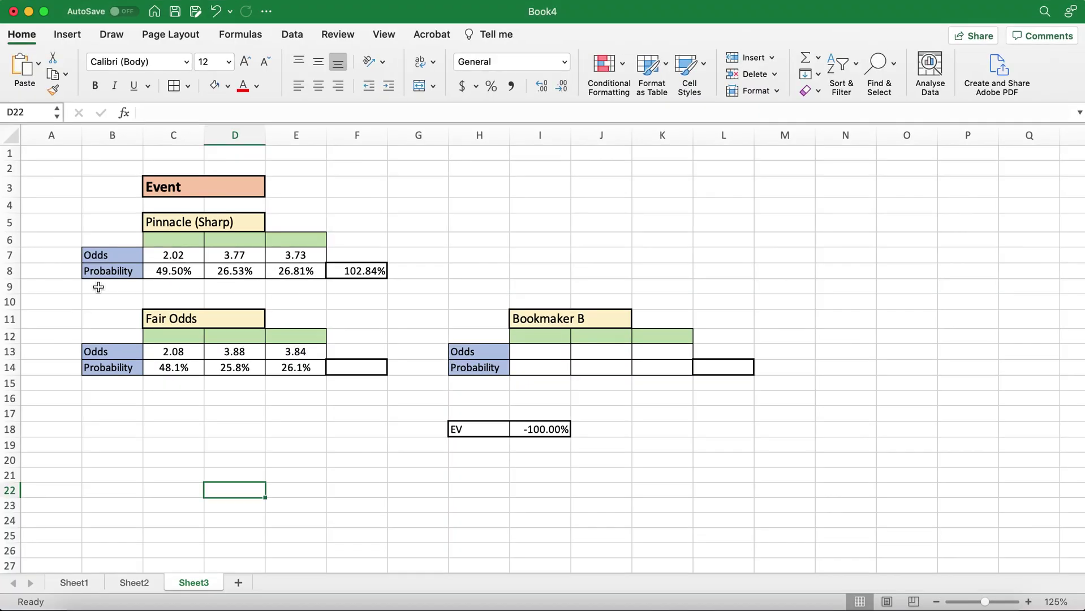
pyautogui.moveTo(295, 346); pyautogui.dragTo(185, 348)
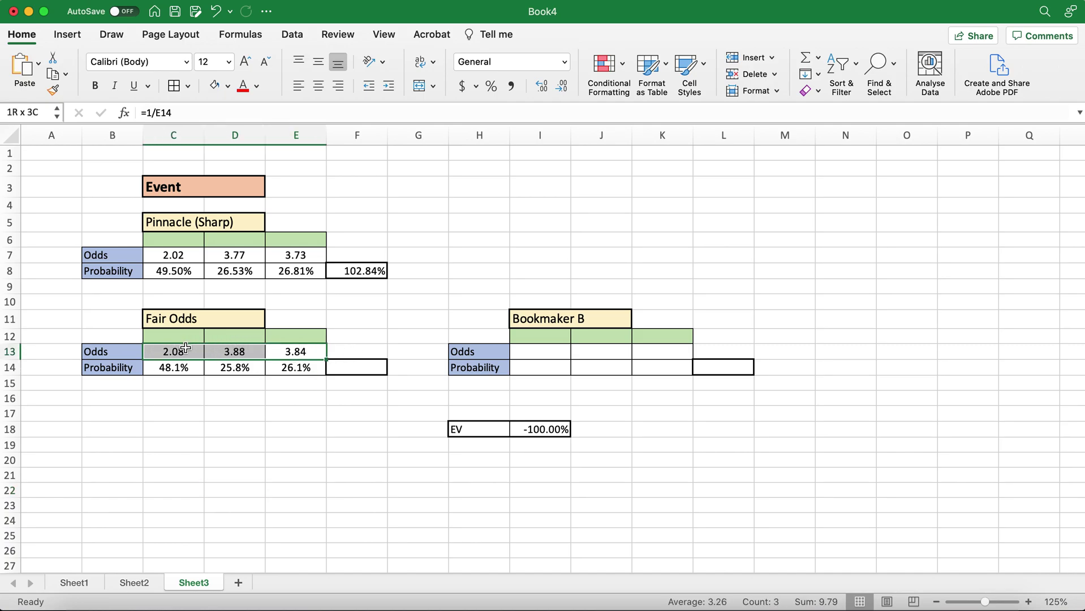
# Step: Clear the existing EV formula from I18
pyautogui.click(375, 521)
pyautogui.click(552, 432)
pyautogui.press('Delete')
pyautogui.click(258, 428)
# Step: Switch to Odds Pony and look up SportsBet's Newcastle Jets FC odds for the A-League wager
pyautogui.hotkey('ctrl', 'Up')
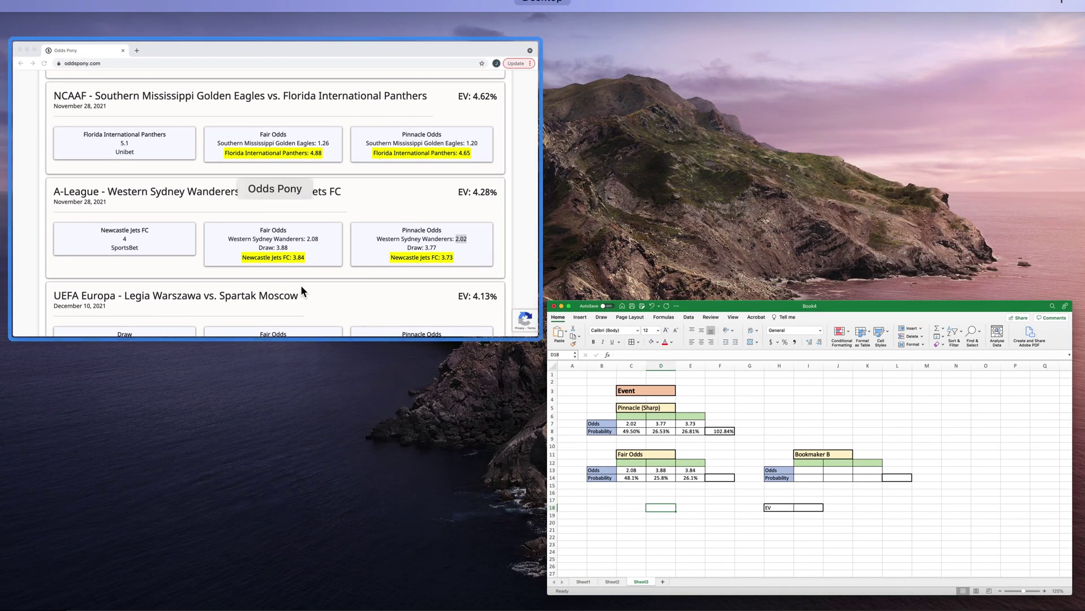
pyautogui.click(301, 290)
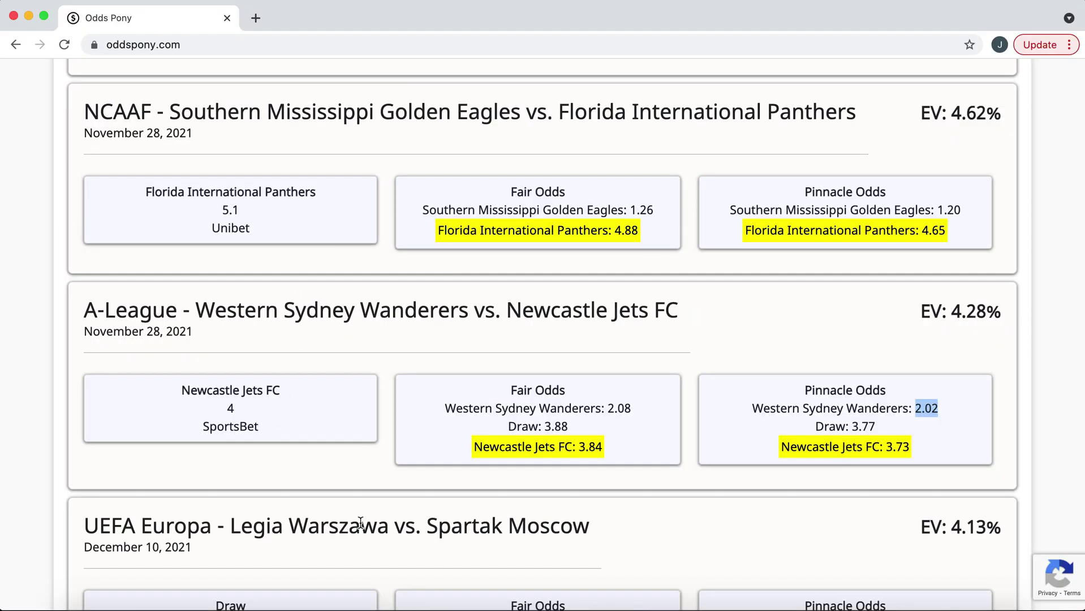
pyautogui.moveTo(285, 387); pyautogui.dragTo(191, 385)
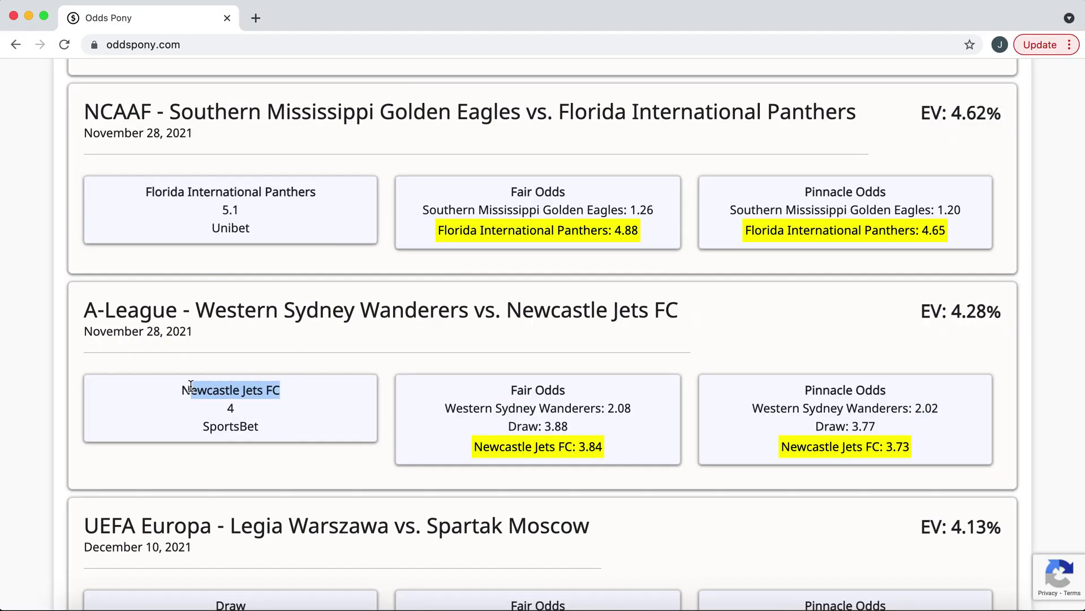
pyautogui.click(233, 414)
# Step: Back in Excel, label Bookmaker B's third outcome NCJ in K12 and enter its odds of 4 in K13
pyautogui.hotkey('ctrl', 'Up')
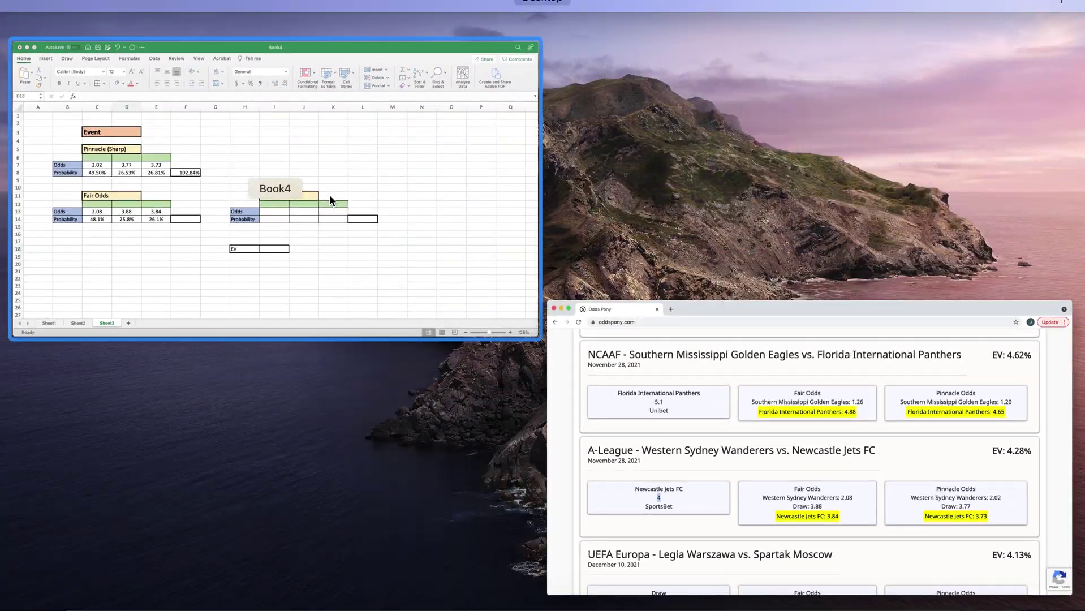
pyautogui.click(329, 196)
pyautogui.click(644, 331)
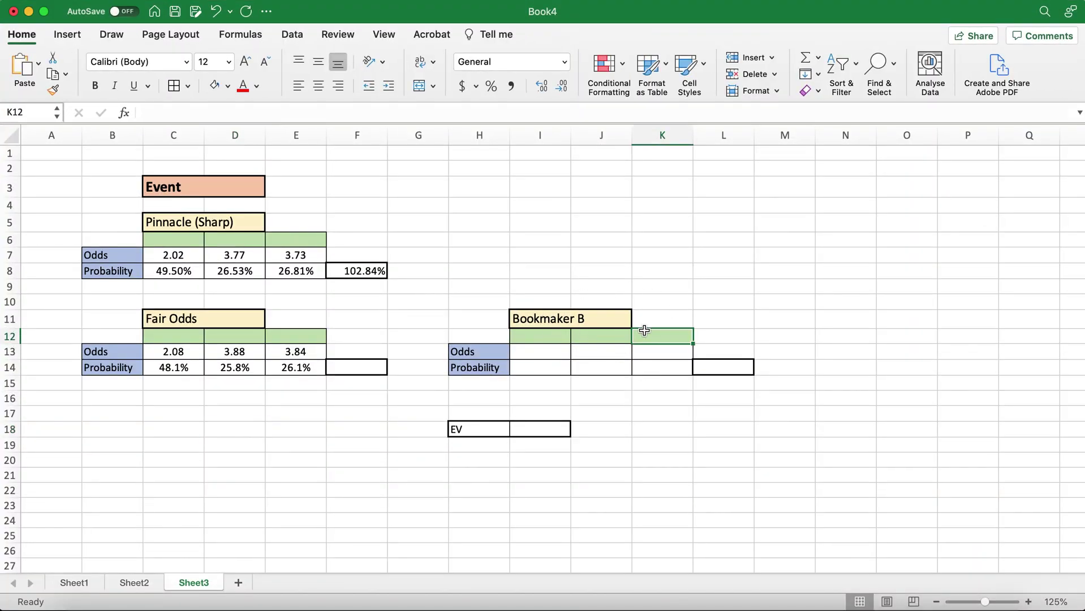
pyautogui.write('NCJ')
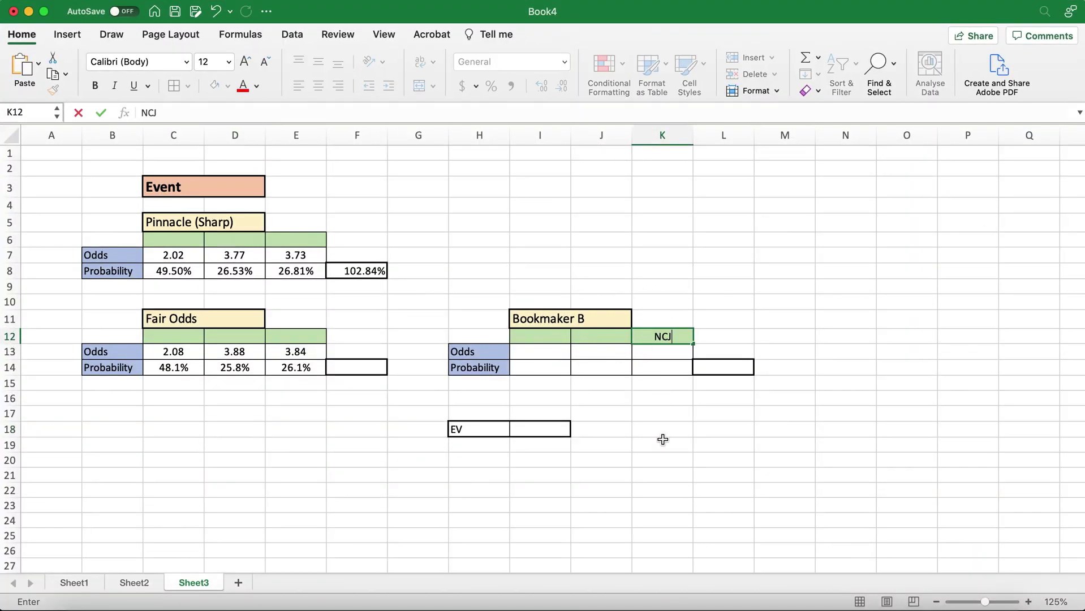
pyautogui.click(661, 439)
pyautogui.click(654, 357)
pyautogui.write('4')
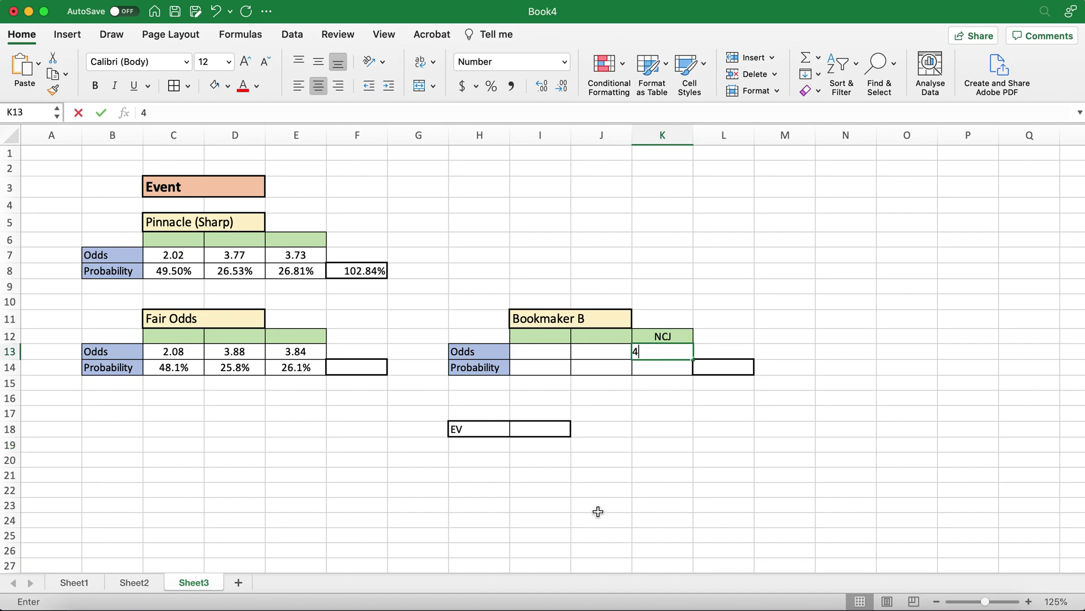
pyautogui.click(601, 489)
# Step: Enter =K13-E13 in I18 to subtract the third outcome's fair odds from Bookmaker B's odds
pyautogui.click(539, 431)
pyautogui.write('=')
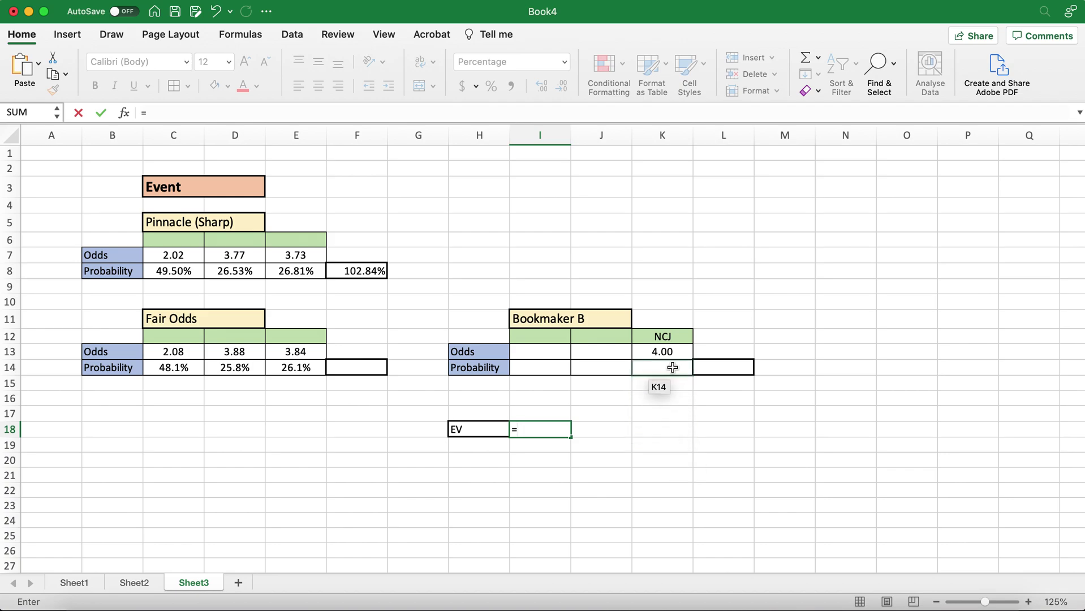
pyautogui.click(662, 351)
pyautogui.write('-')
pyautogui.click(296, 351)
pyautogui.press('Return')
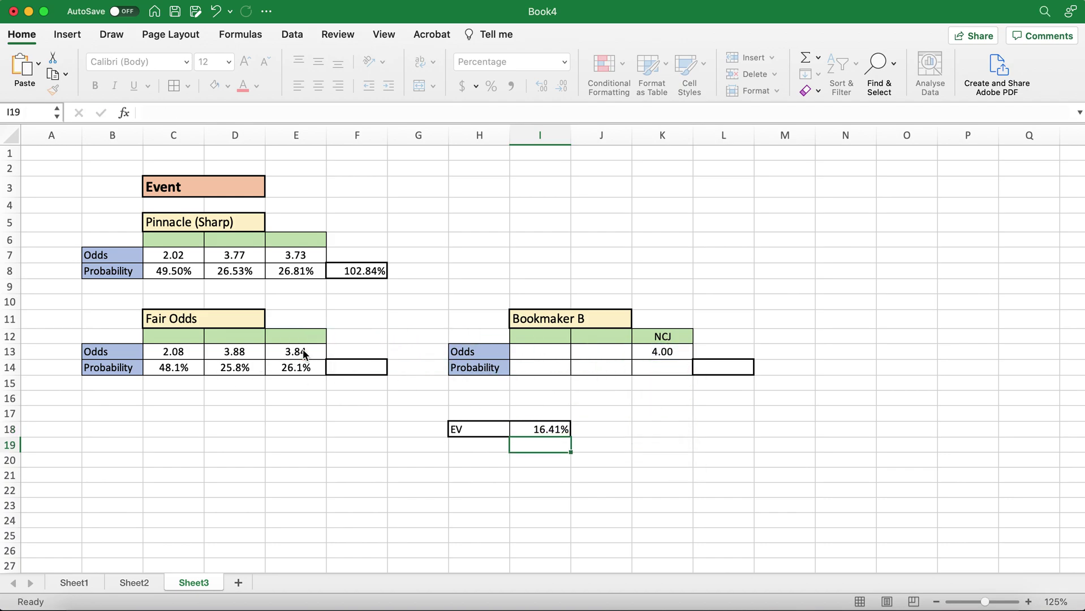
# Step: Edit the EV formula in I18 to =(K13-E13)/E13, so the odds difference is divided by the fair odds
pyautogui.click(531, 429)
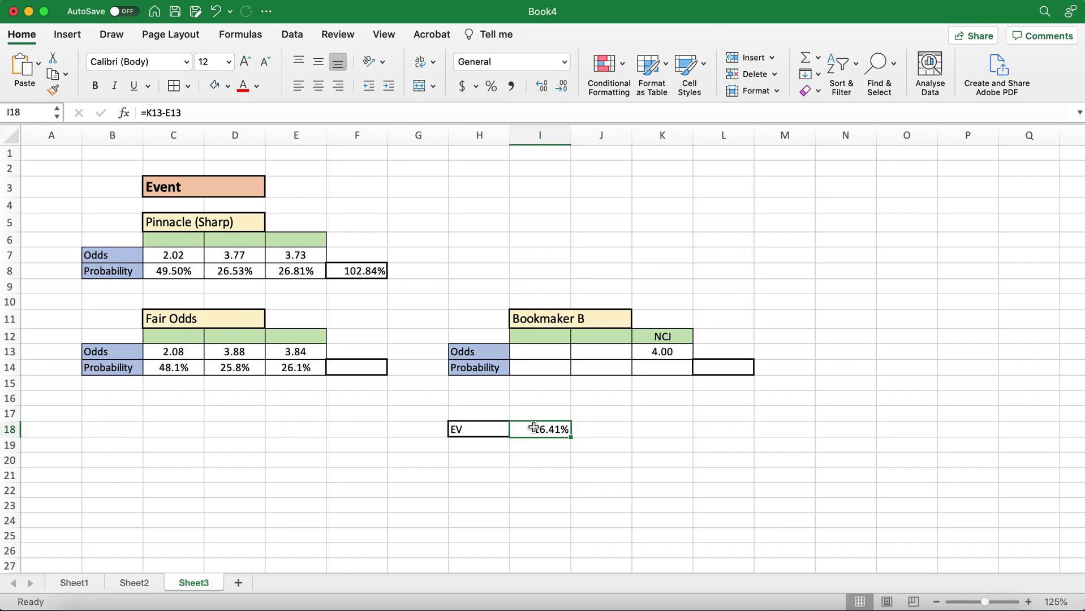
pyautogui.click(195, 116)
pyautogui.write('0')
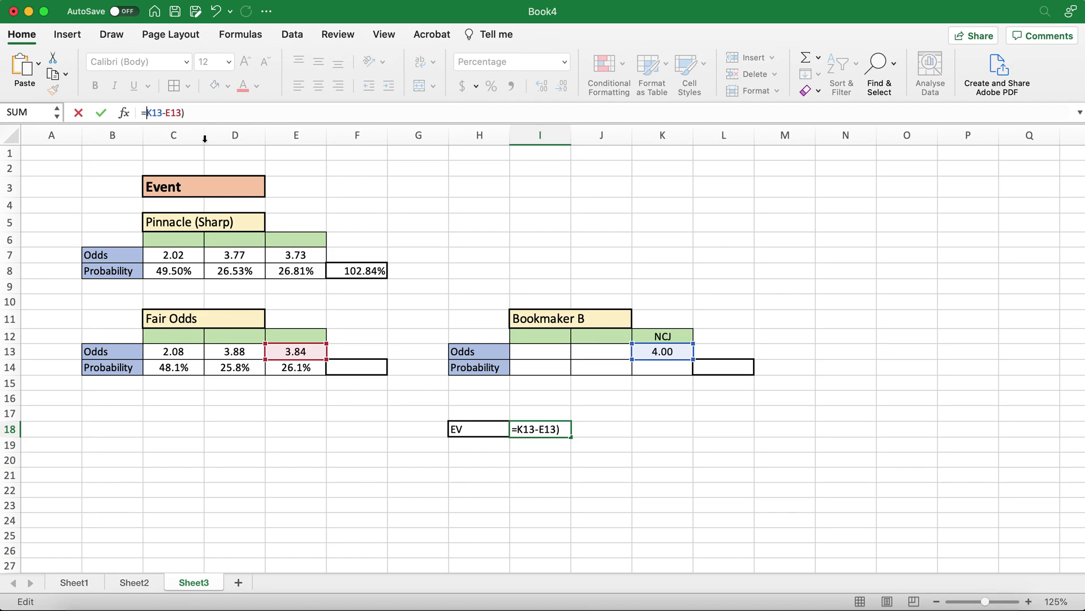
pyautogui.write('(')
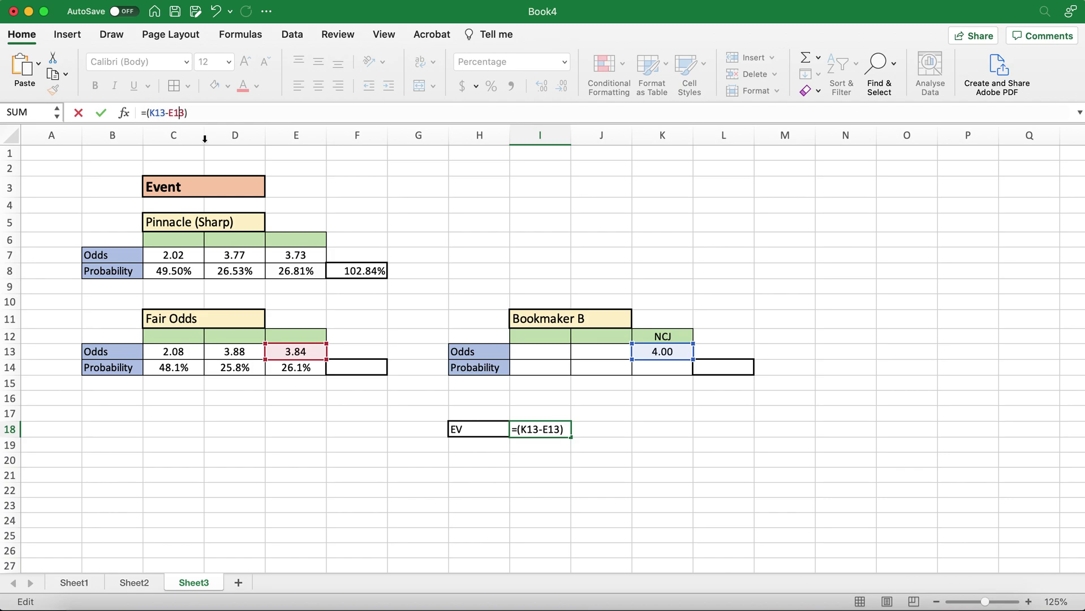
pyautogui.click(298, 351)
pyautogui.press('Return')
# Step: Compare the calculated EV in I18 with the A-League wager's EV on Odds Pony
pyautogui.click(608, 441)
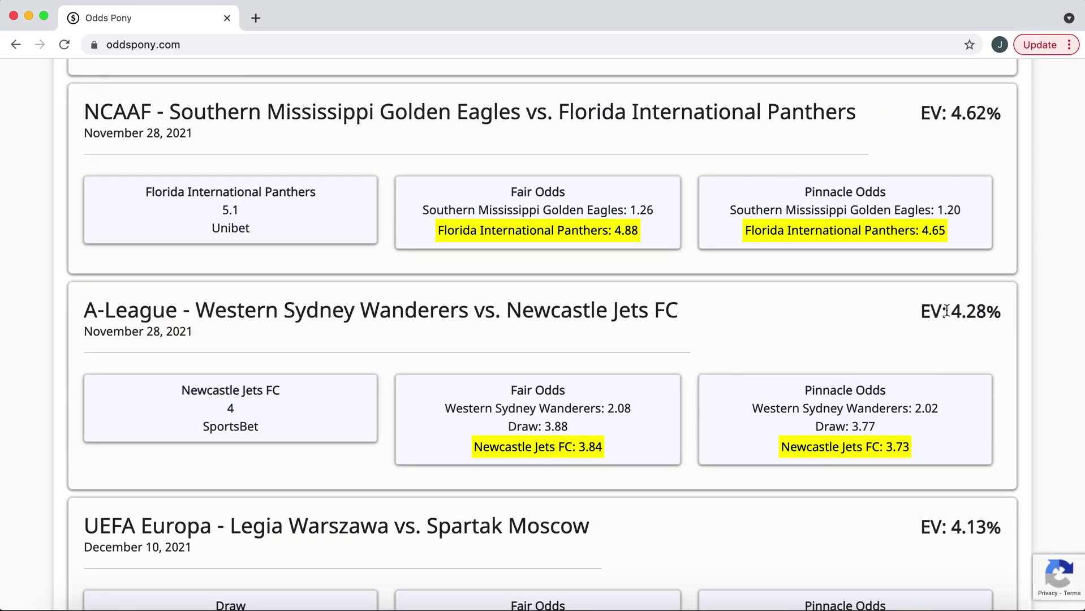
pyautogui.moveTo(946, 310); pyautogui.dragTo(1005, 310)
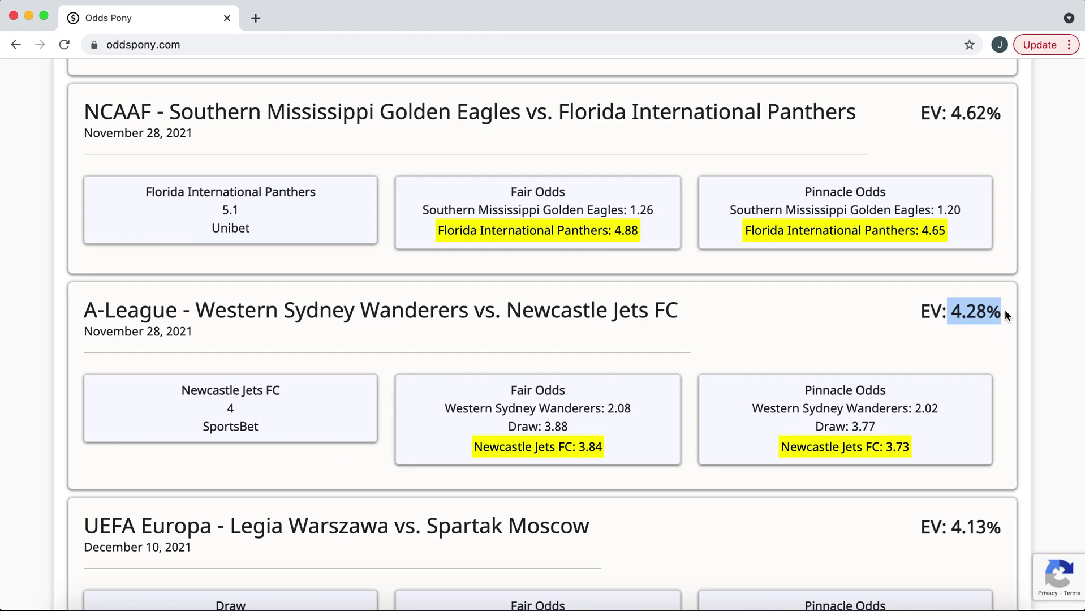
pyautogui.click(619, 334)
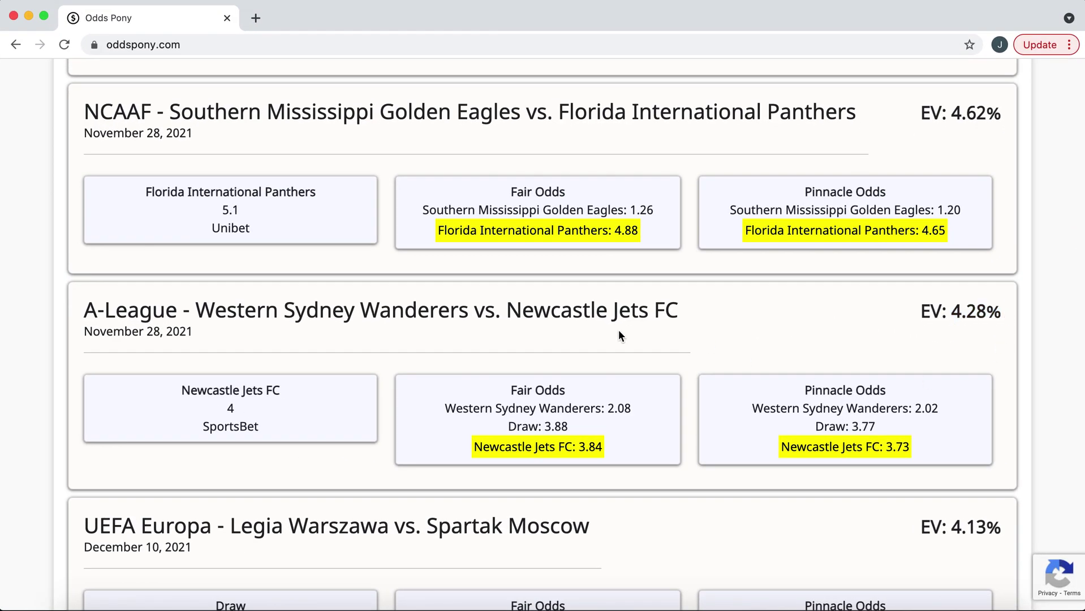